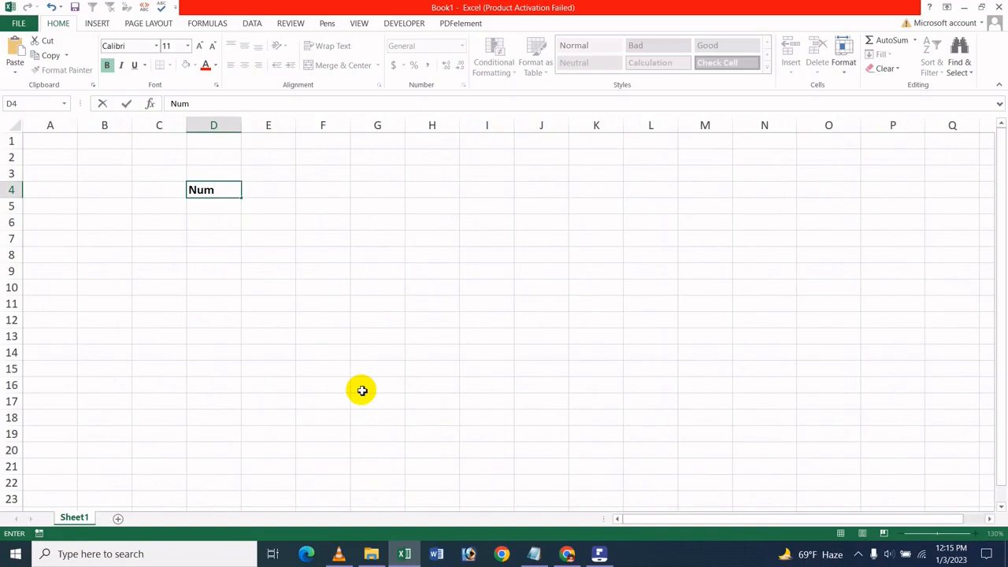
Complete the heading Number in D4 and enter 65, -98, 65 and -54 in cells D5 to D8
{"action": "type", "text": "ber"}
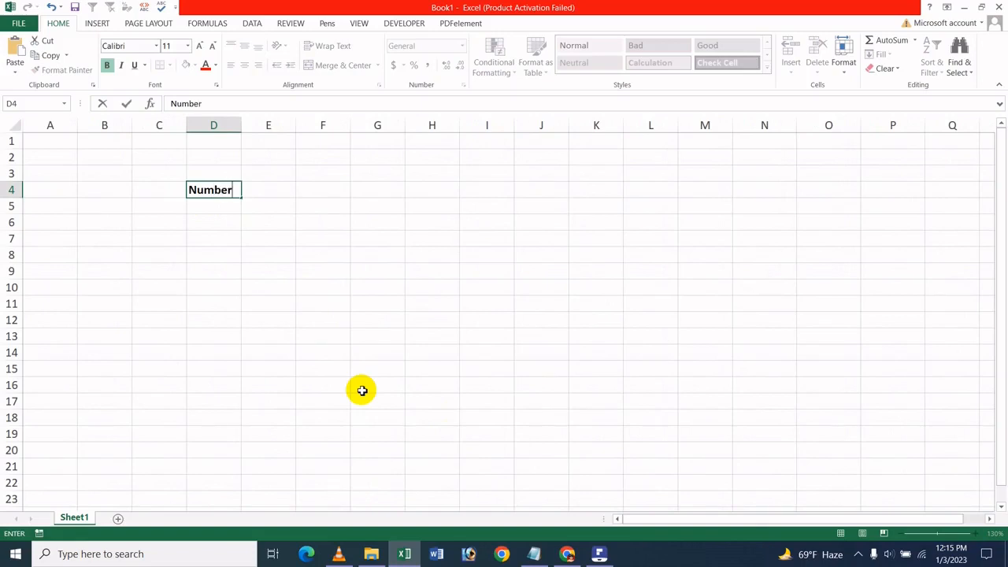
{"action": "left_click", "coordinate": [219, 208]}
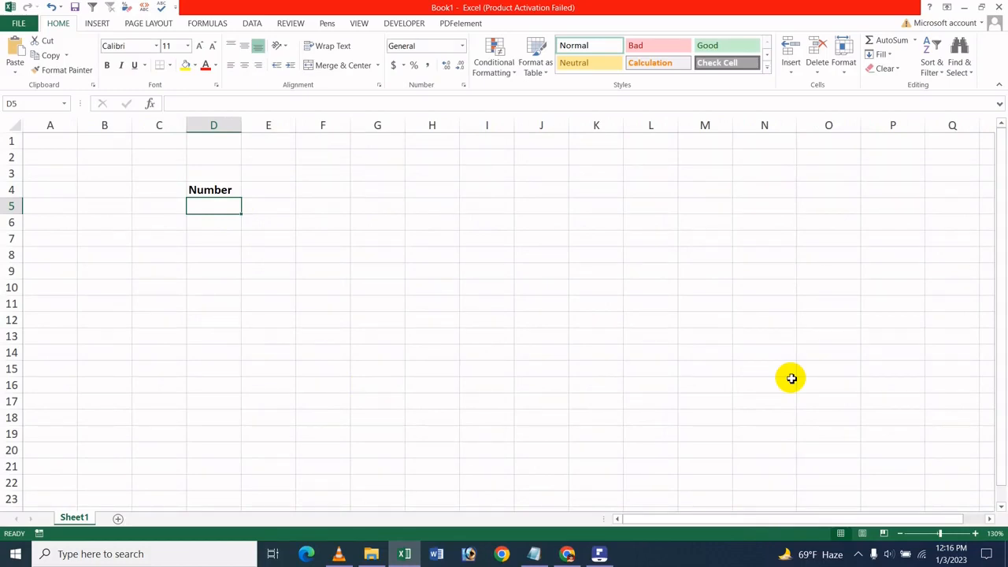
{"action": "type", "text": "65"}
{"action": "key", "text": "Return"}
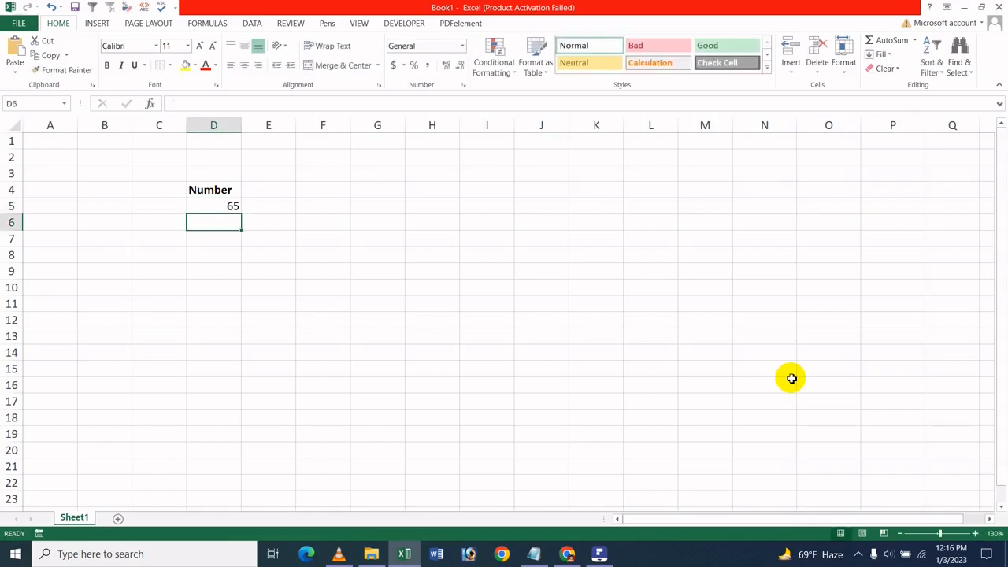
{"action": "type", "text": "-98"}
{"action": "key", "text": "Return"}
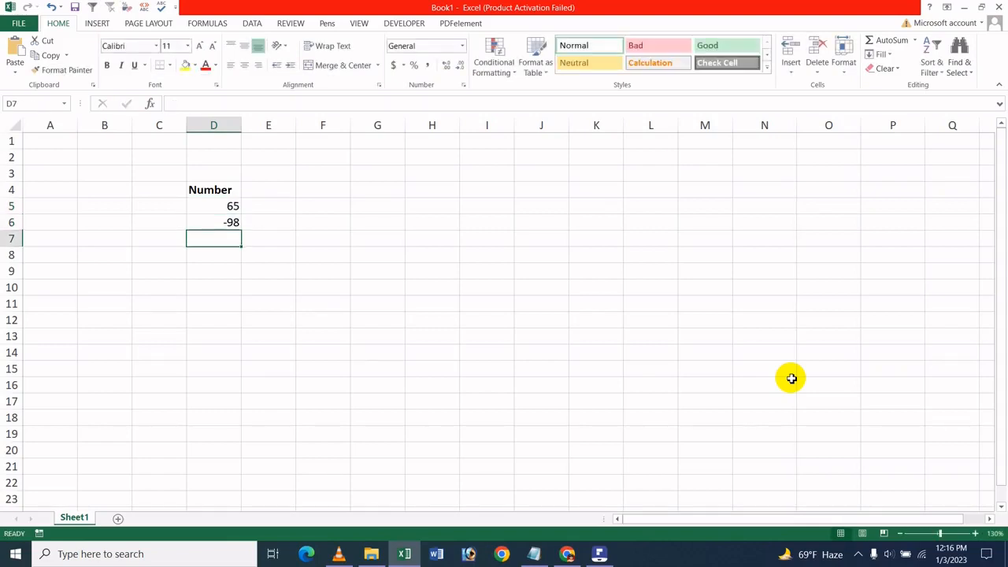
{"action": "type", "text": "65"}
{"action": "key", "text": "Return"}
{"action": "type", "text": "-54"}
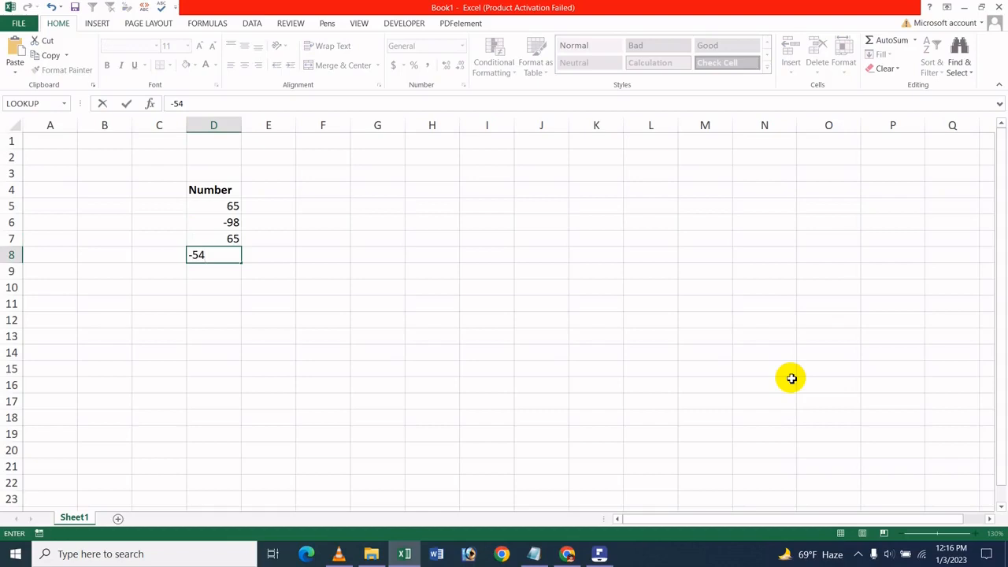
{"action": "key", "text": "Return"}
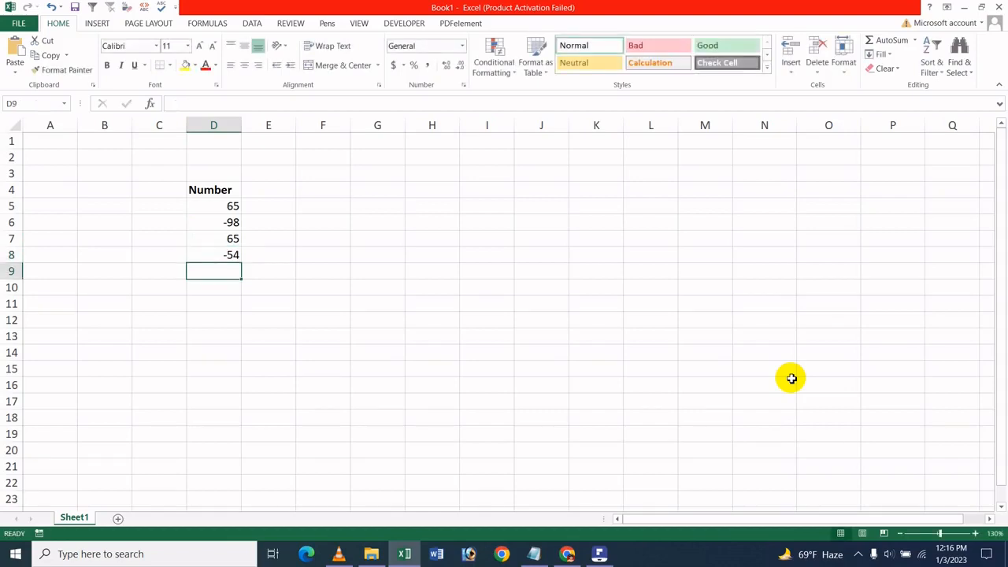
Continue the number list with 65, -98, 54, -65 and 54 in cells D9 to D13
{"action": "type", "text": "65"}
{"action": "key", "text": "Return"}
{"action": "type", "text": "-98"}
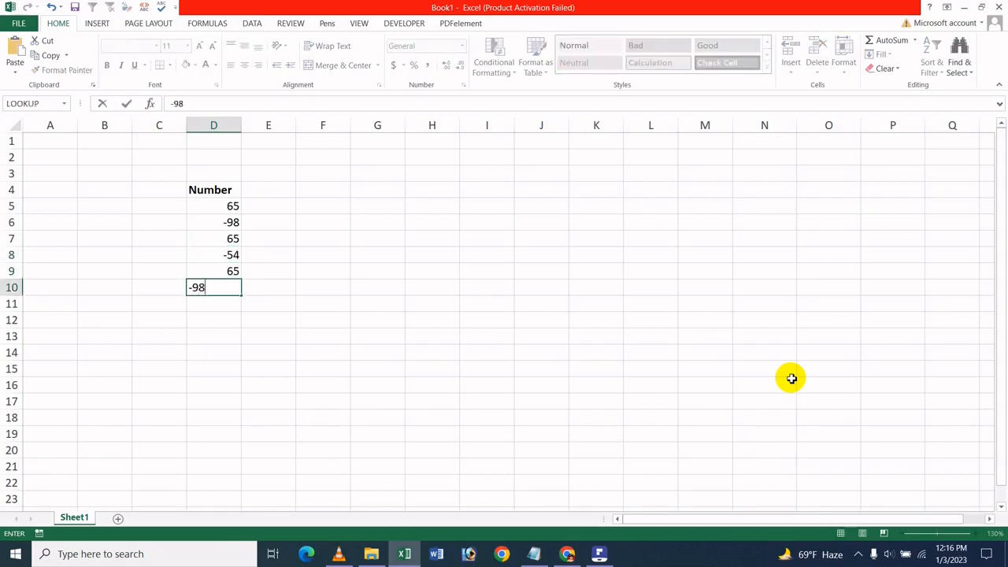
{"action": "key", "text": "Return"}
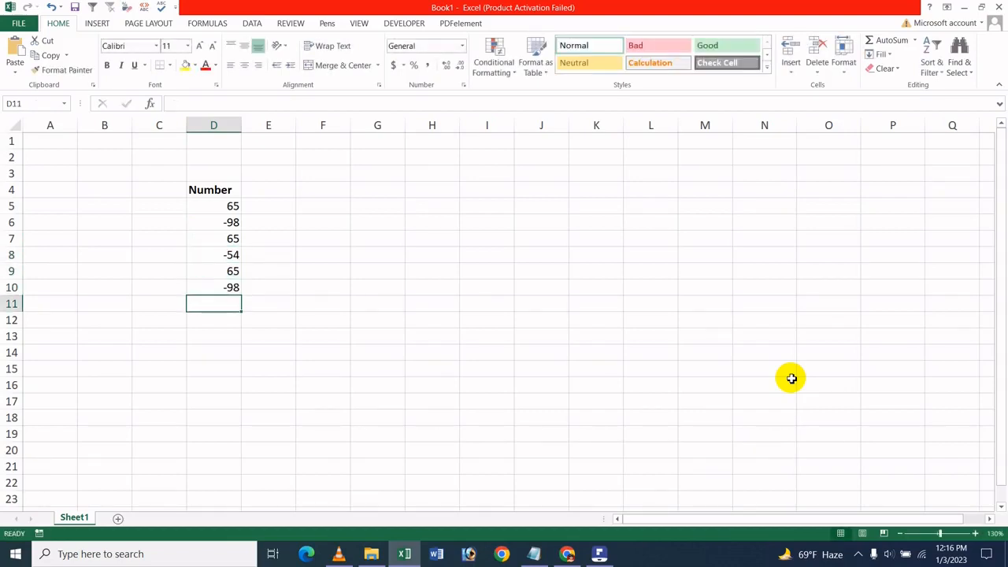
{"action": "type", "text": "54-"}
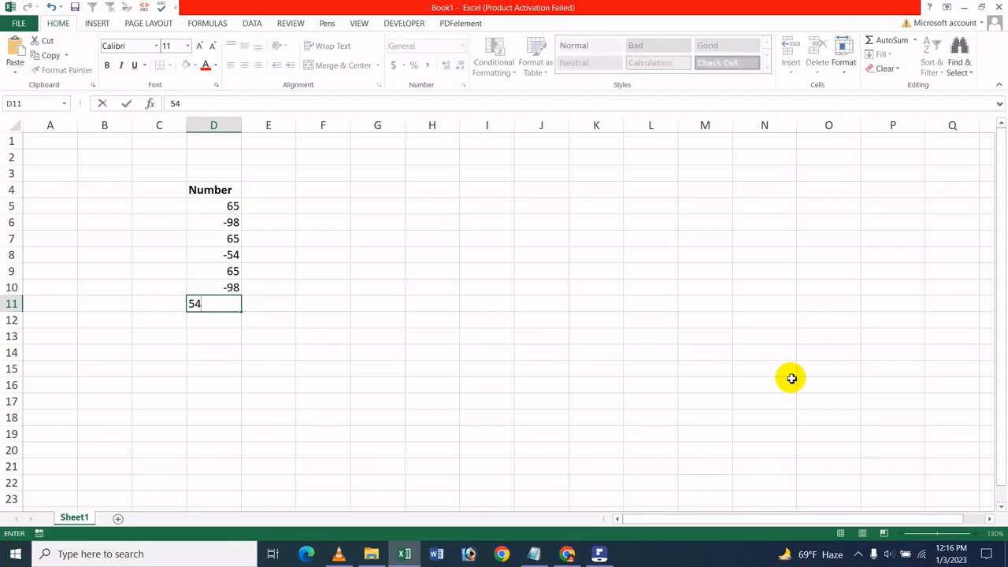
{"action": "key", "text": "Return"}
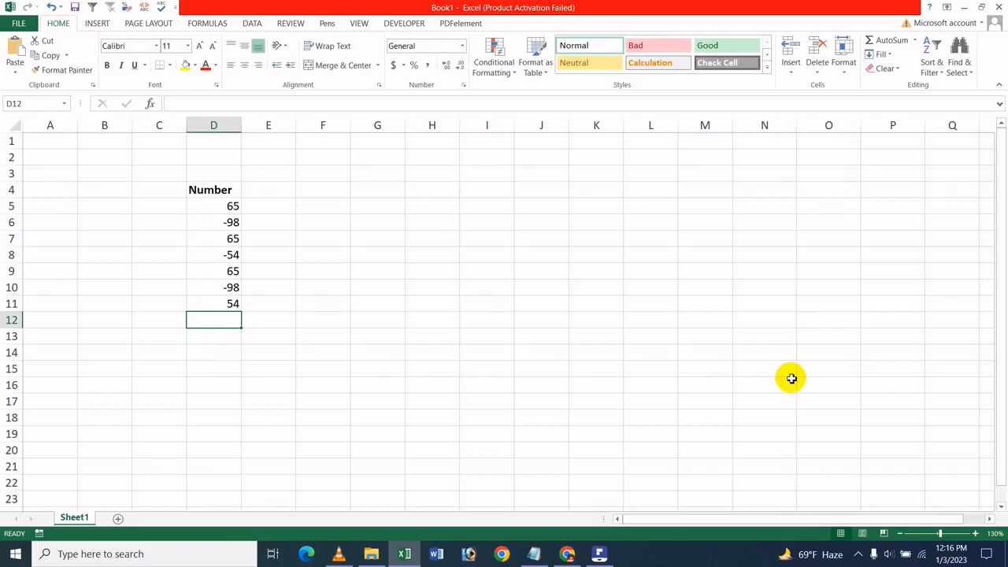
{"action": "type", "text": "-65"}
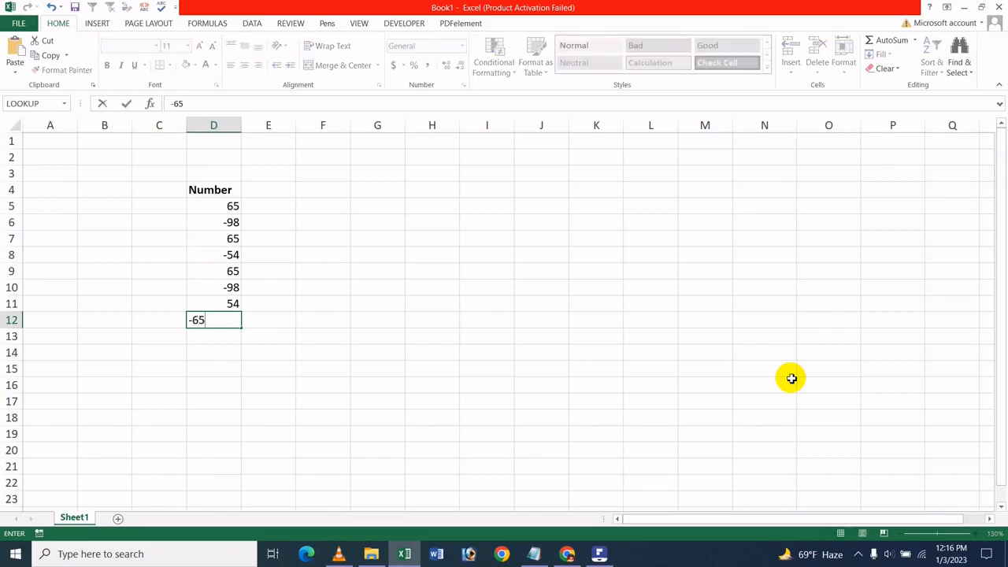
{"action": "key", "text": "Return"}
{"action": "type", "text": "54"}
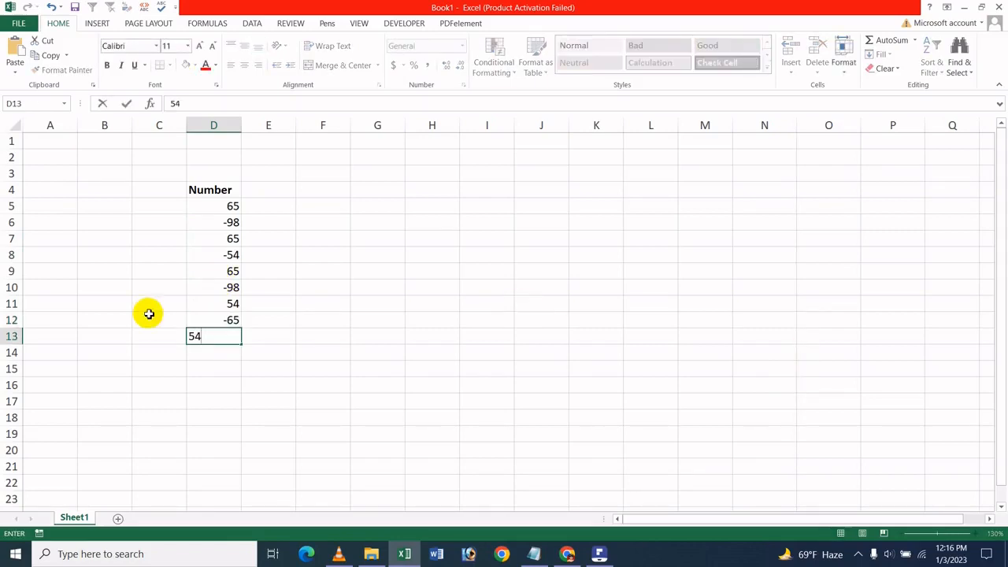
{"action": "key", "text": "Return"}
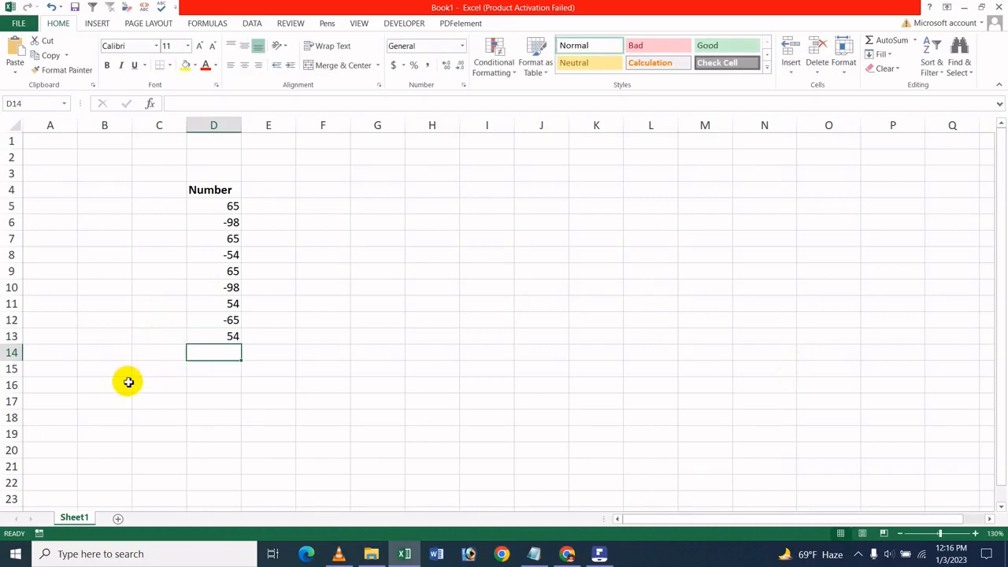
Enter the formula =SUBTOTAL(9,D5:D13) in D14 to sum the numbers above it
{"action": "type", "text": "="}
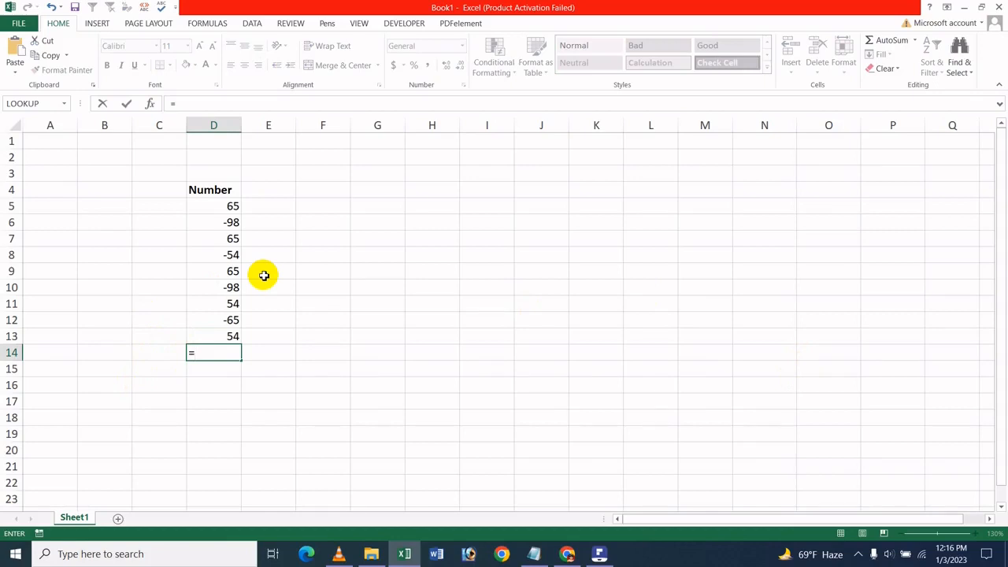
{"action": "type", "text": "Sub"}
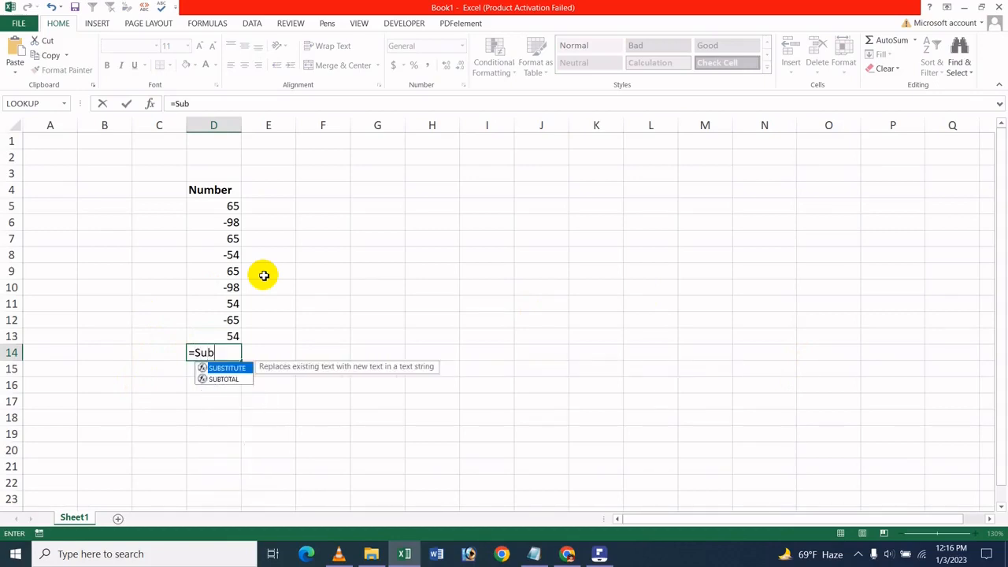
{"action": "double_click", "coordinate": [225, 378]}
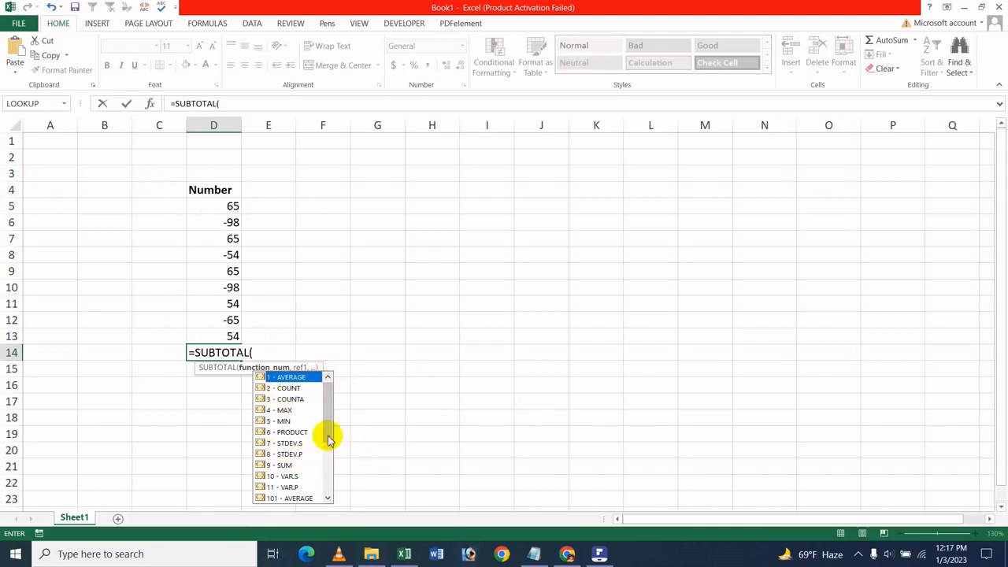
{"action": "left_click", "coordinate": [285, 466]}
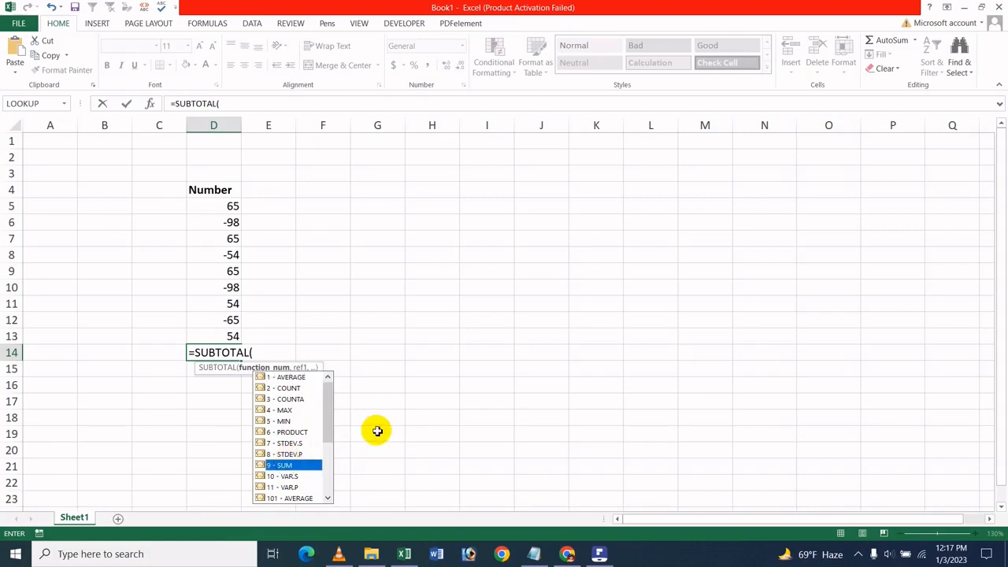
{"action": "key", "text": "Tab"}
{"action": "key", "text": "BackSpace"}
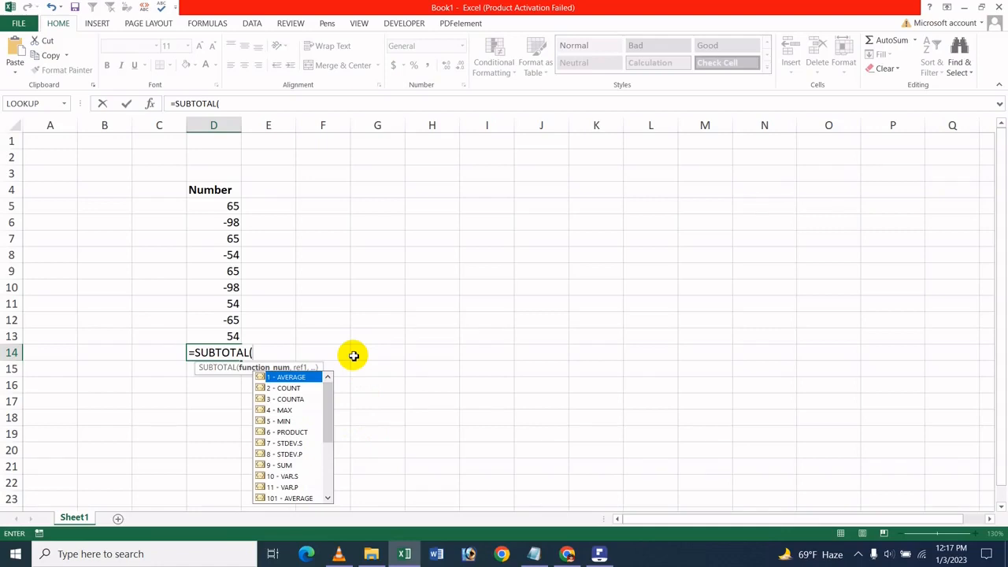
{"action": "type", "text": "9"}
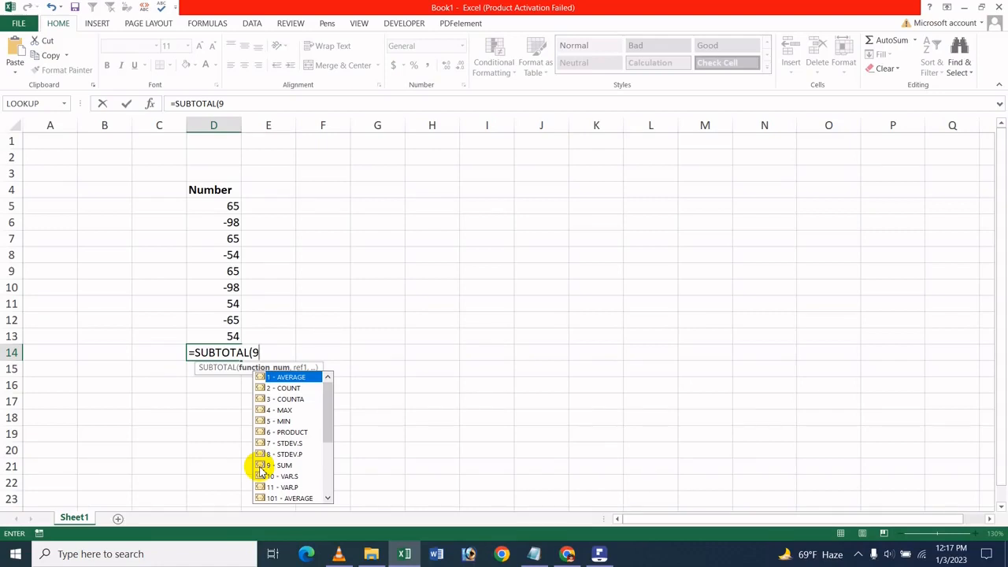
{"action": "type", "text": ","}
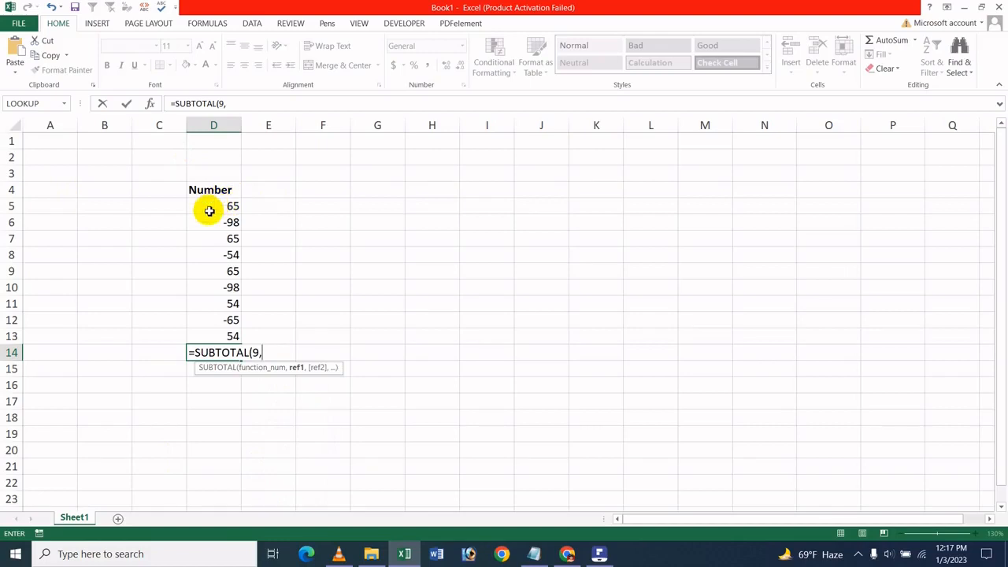
{"action": "left_click_drag", "start_coordinate": [210, 211], "coordinate": [213, 333]}
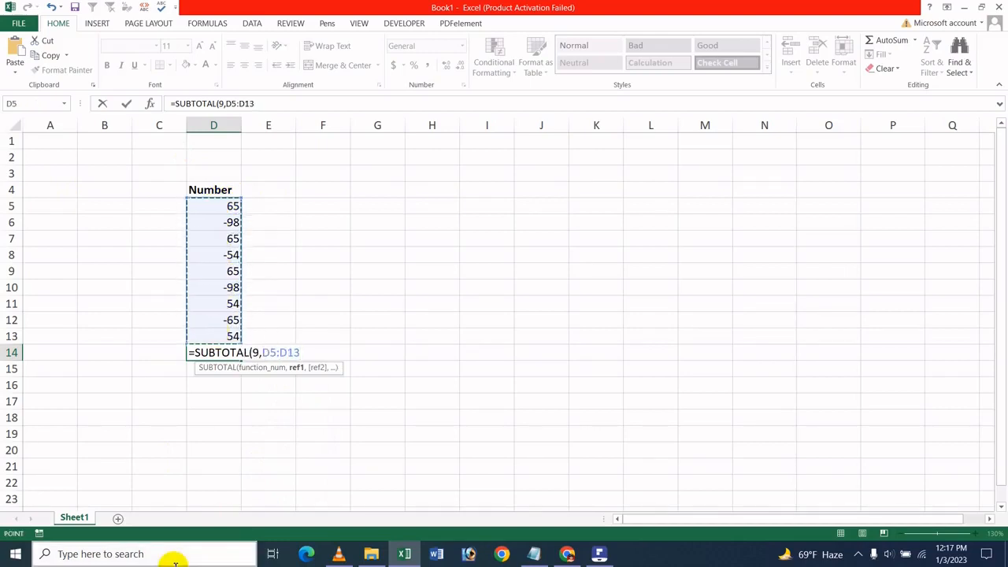
{"action": "key", "text": "Return"}
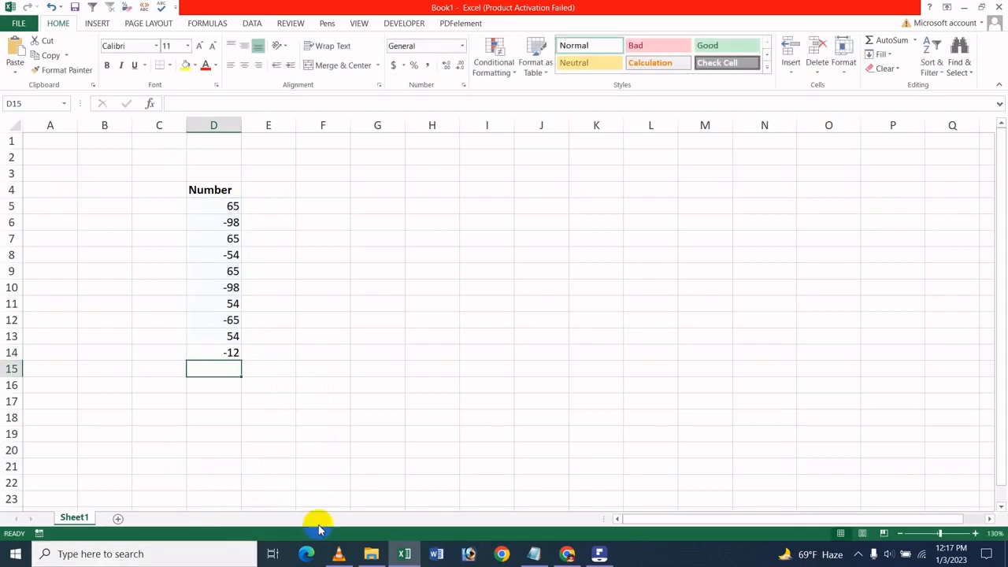
{"action": "left_click", "coordinate": [215, 354]}
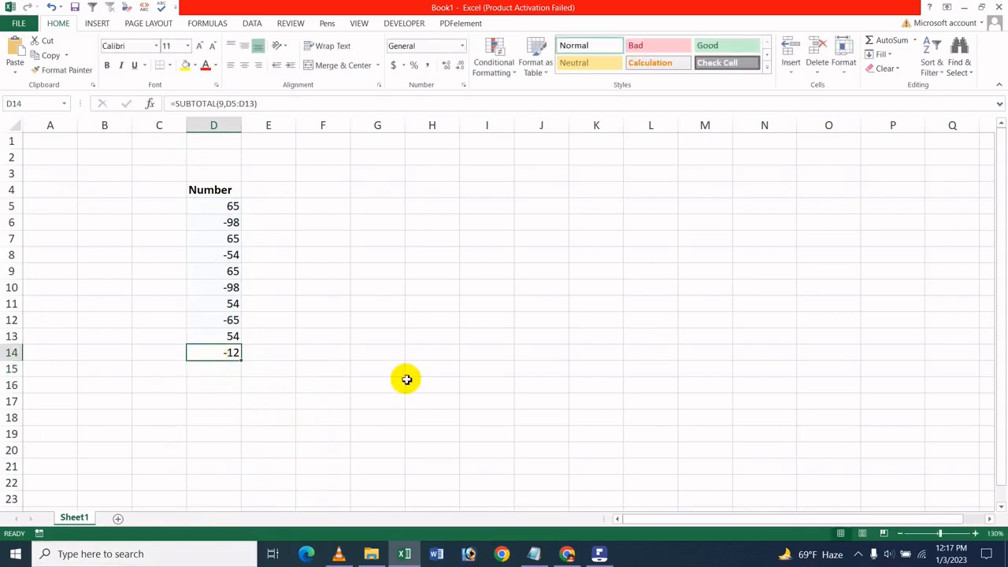
{"action": "left_click", "coordinate": [406, 380]}
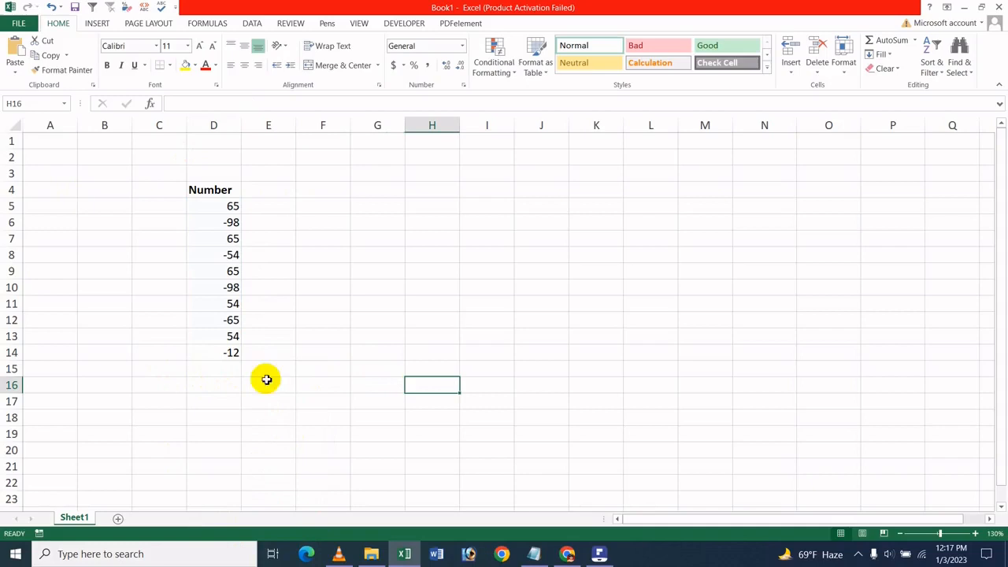
Label the result by entering Subtotal in cell C14
{"action": "left_click", "coordinate": [135, 351]}
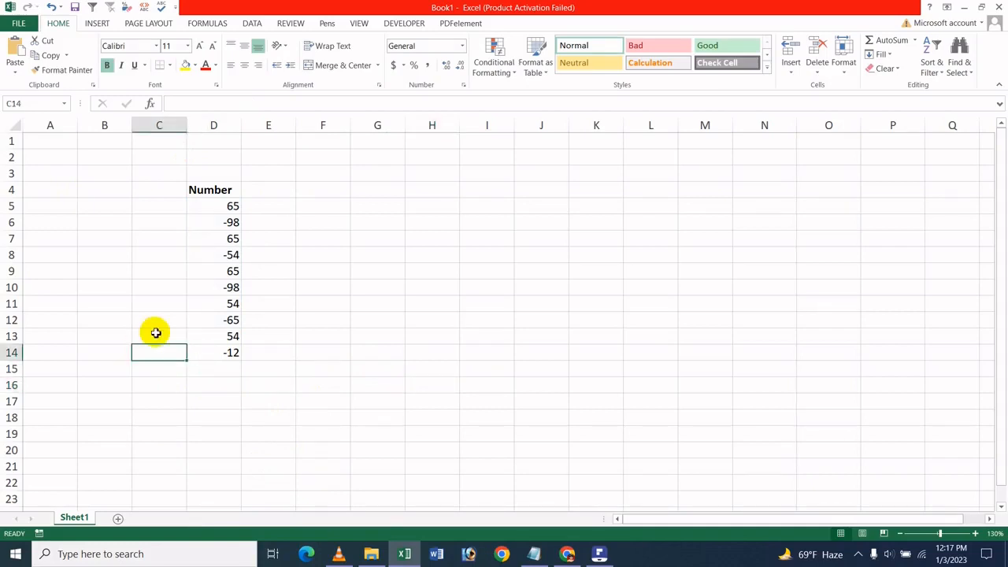
{"action": "type", "text": "S"}
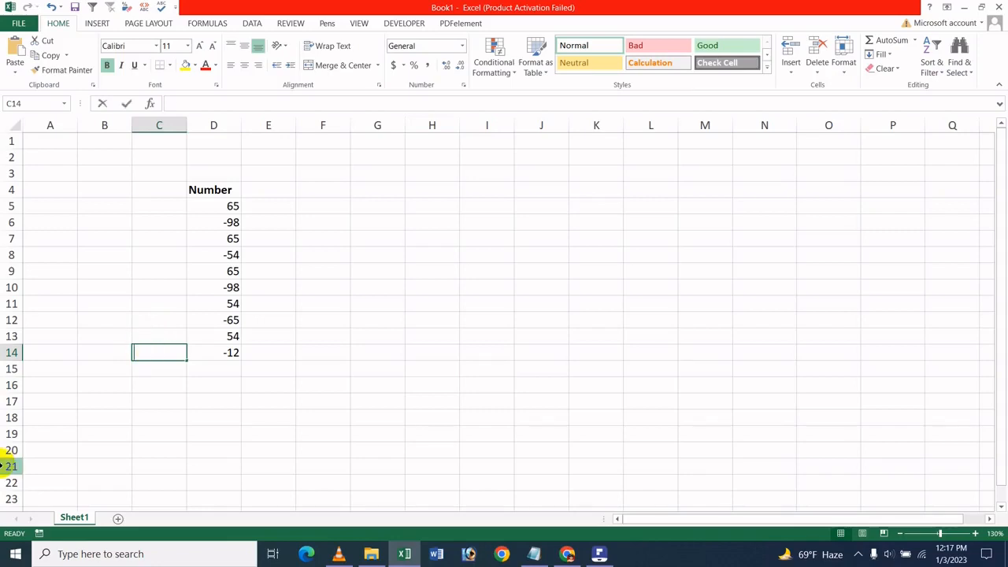
{"action": "type", "text": "um"}
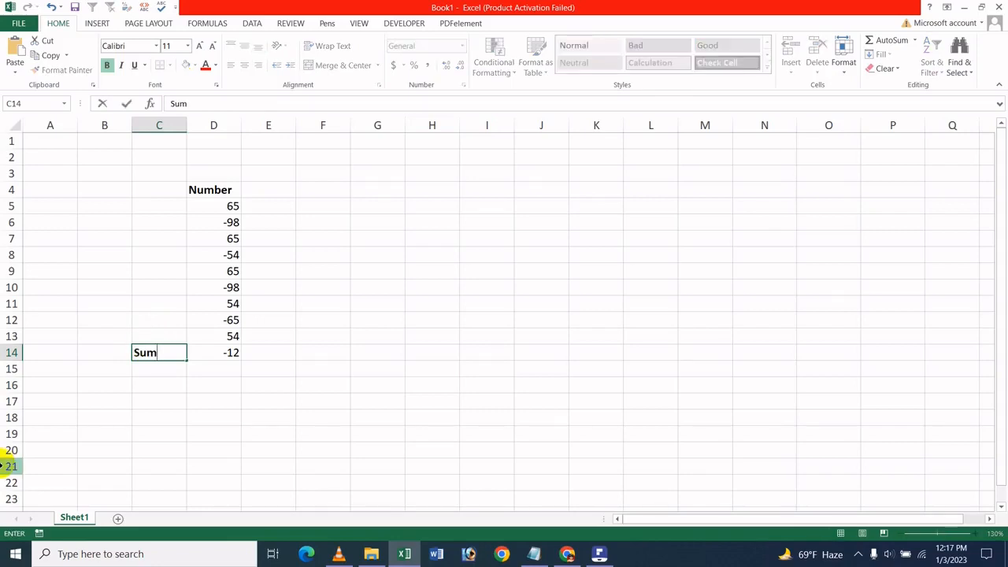
{"action": "key", "text": "BackSpace"}
{"action": "key", "text": "BackSpace"}
{"action": "type", "text": "ubtotal"}
{"action": "left_click", "coordinate": [124, 445]}
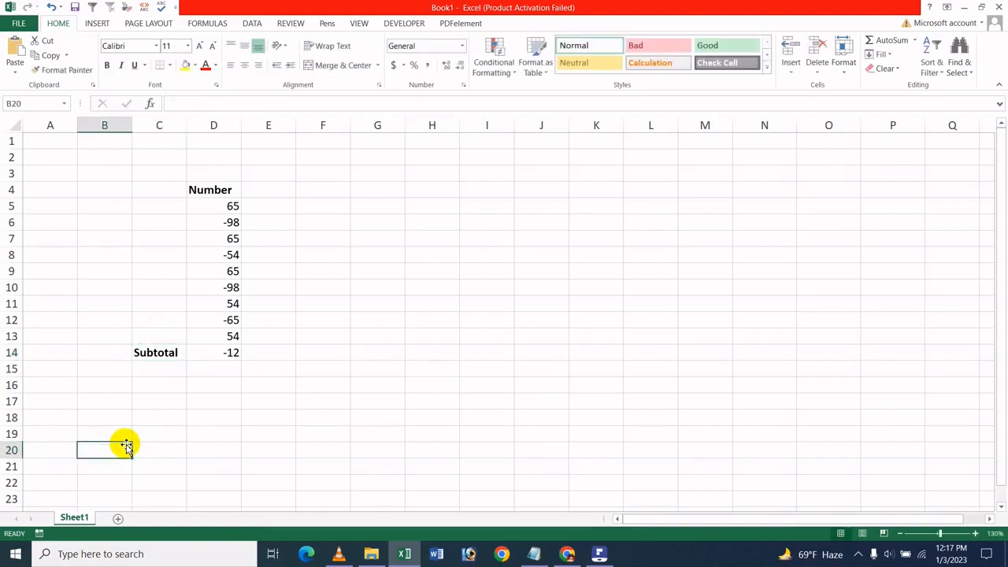
Examine the subtotal formula in D14 and the positive and negative numbers listed above it
{"action": "left_click", "coordinate": [208, 349]}
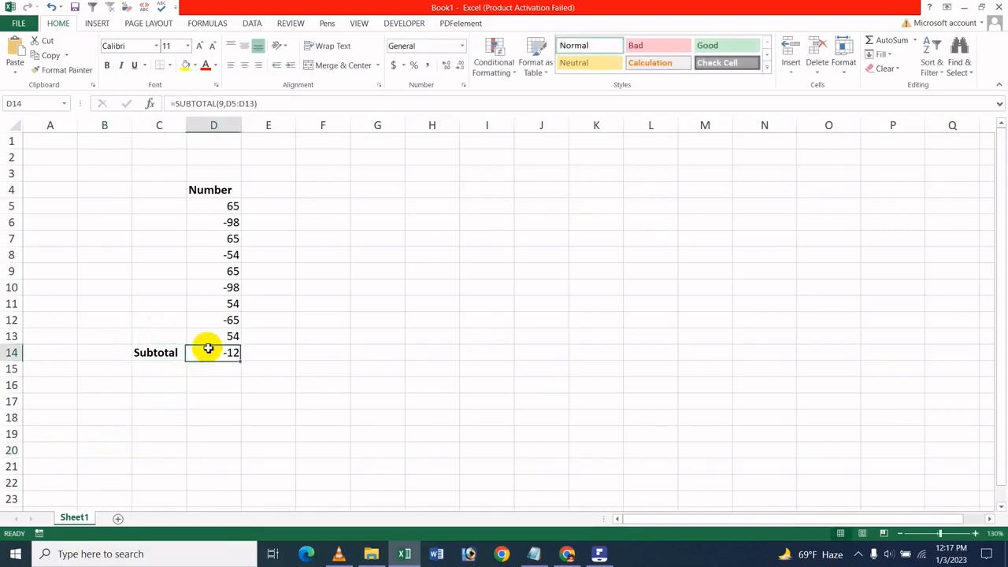
{"action": "left_click", "coordinate": [239, 305]}
{"action": "left_click", "coordinate": [277, 218]}
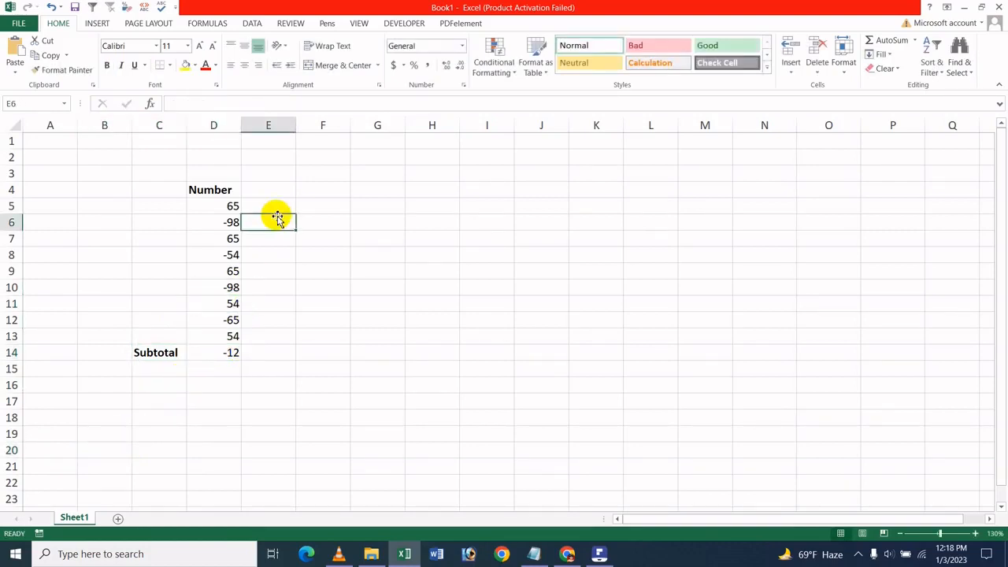
{"action": "left_click", "coordinate": [274, 234]}
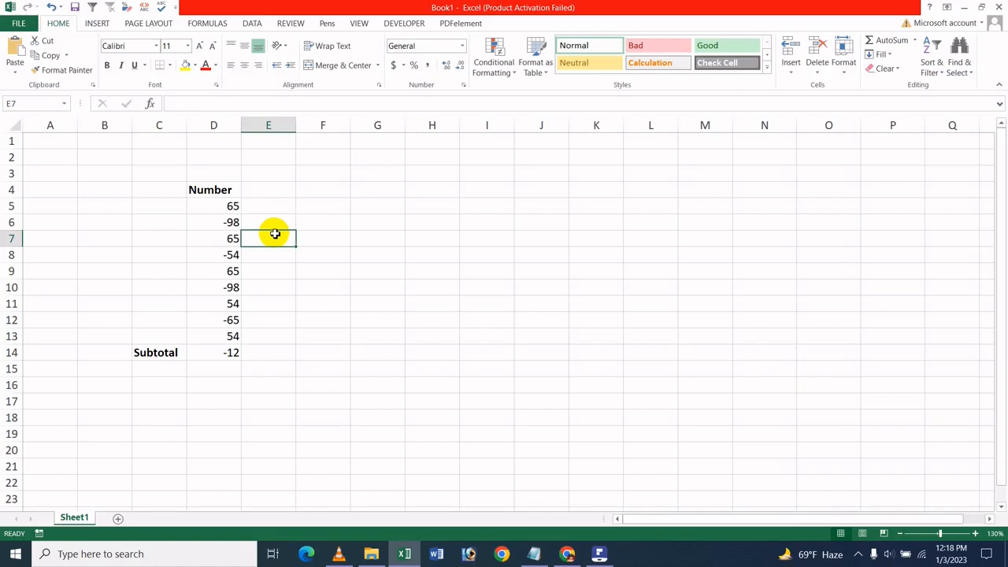
{"action": "left_click", "coordinate": [231, 204]}
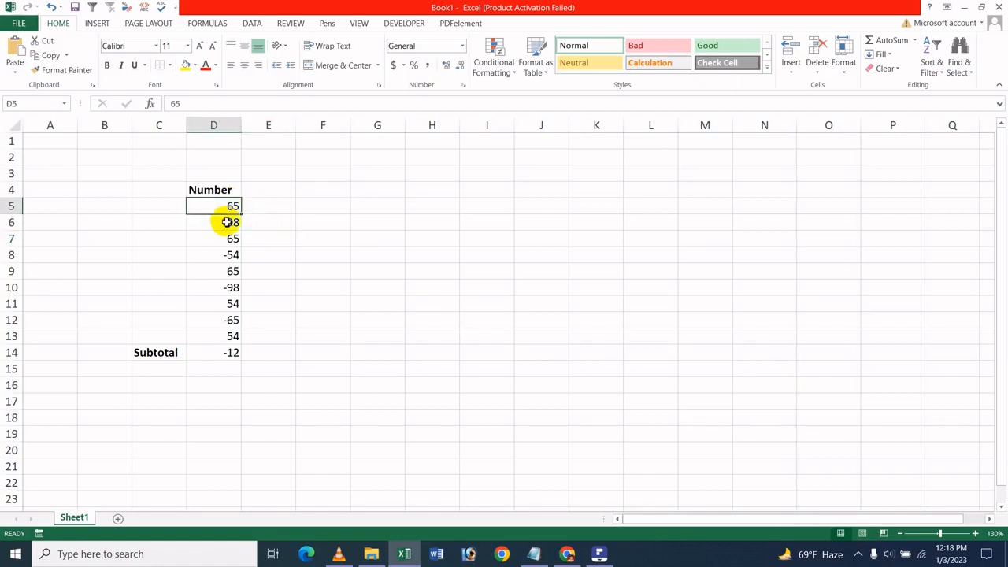
{"action": "left_click_drag", "start_coordinate": [227, 222], "coordinate": [224, 352]}
{"action": "left_click", "coordinate": [307, 261]}
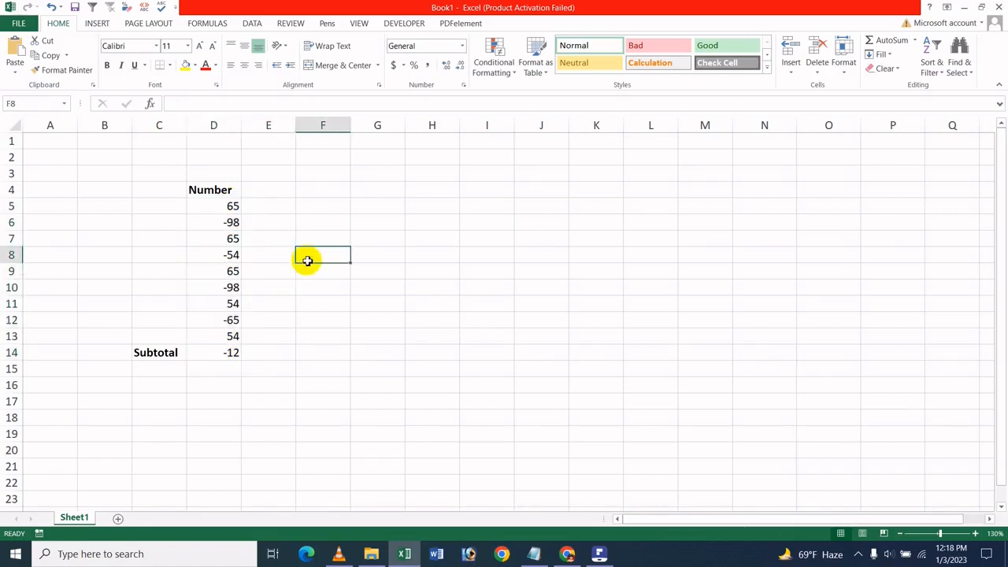
{"action": "left_click", "coordinate": [221, 233]}
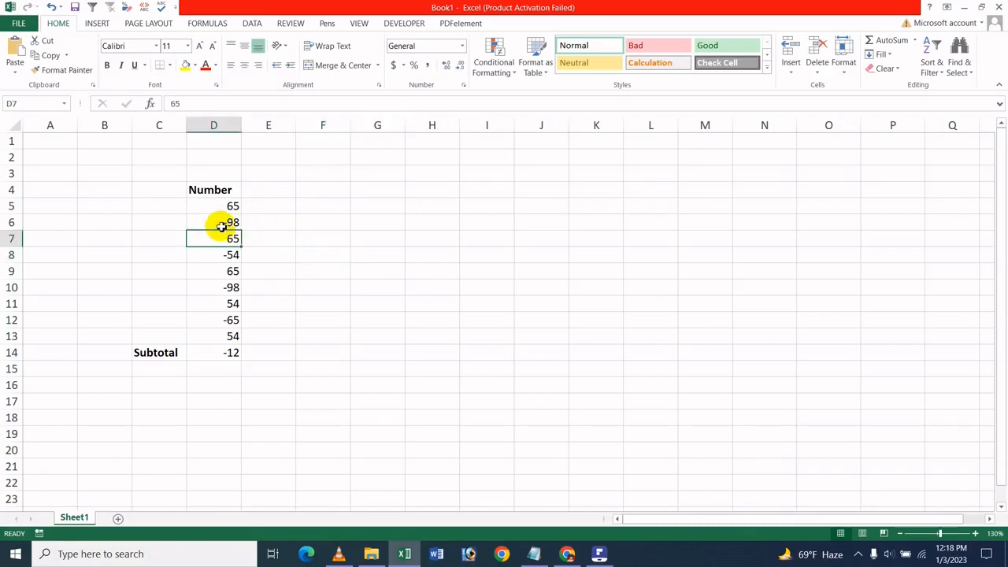
{"action": "left_click", "coordinate": [292, 213]}
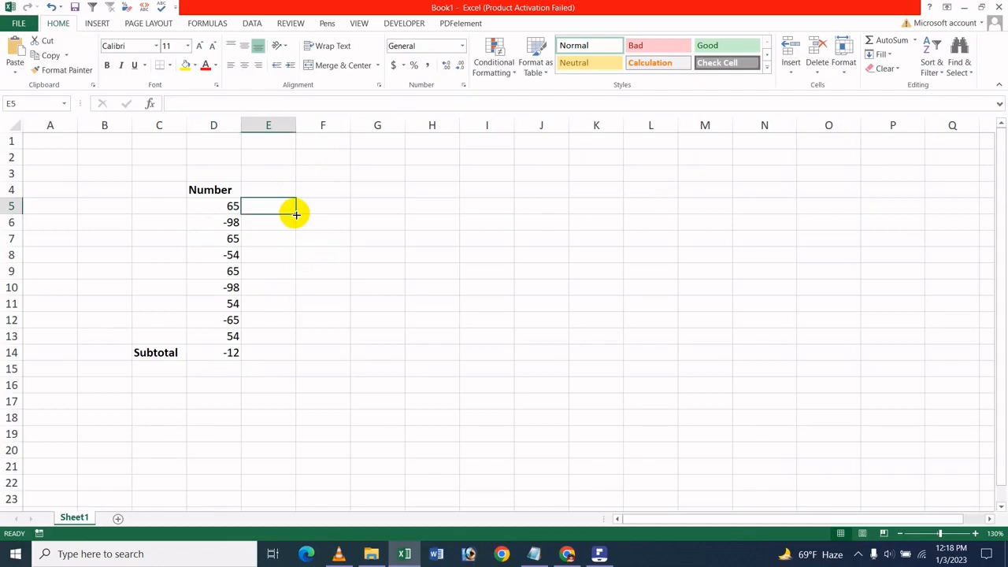
Turn on filtering for the number list with its header in cell D4
{"action": "left_click", "coordinate": [283, 247]}
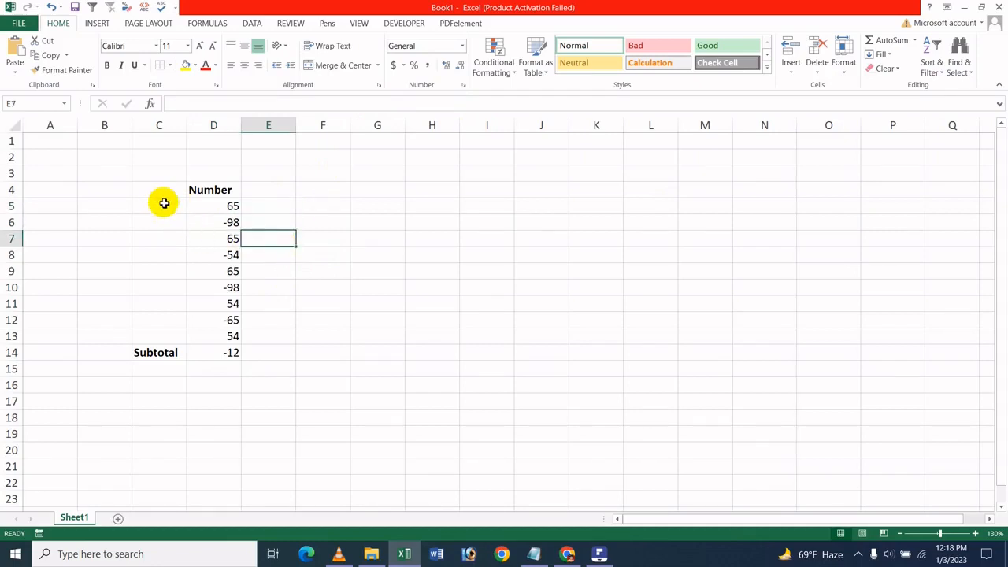
{"action": "left_click", "coordinate": [198, 191]}
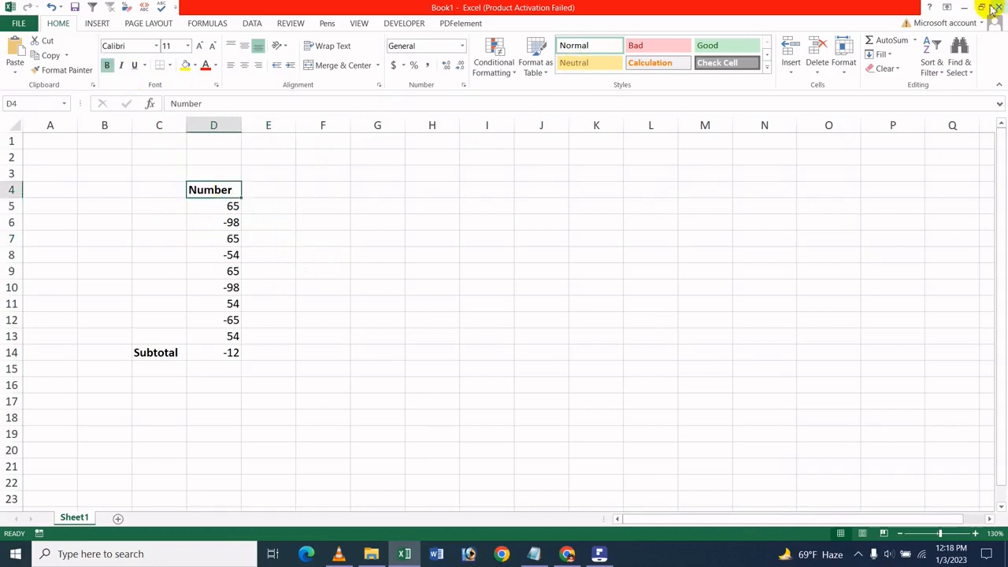
{"action": "left_click", "coordinate": [937, 69]}
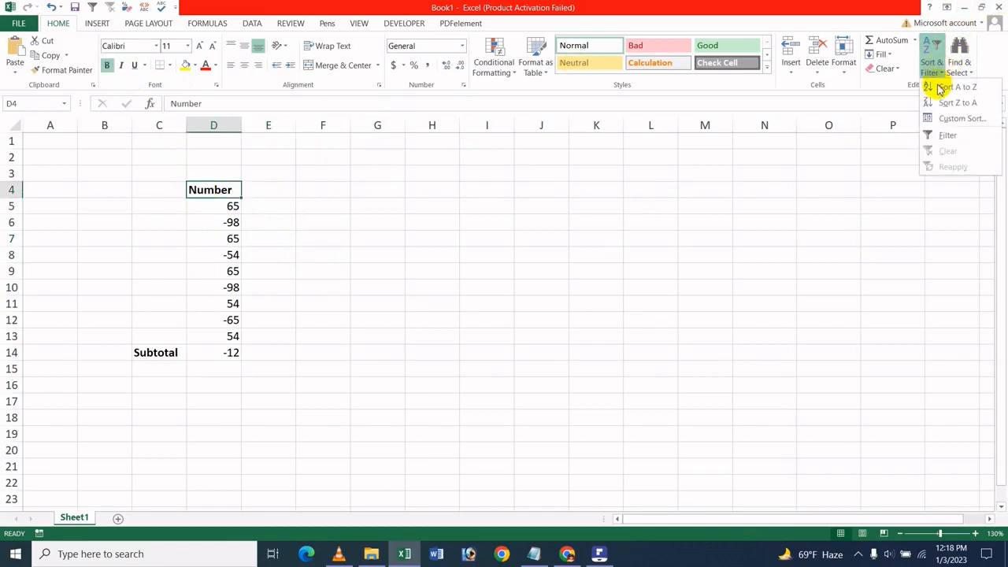
{"action": "left_click", "coordinate": [965, 136]}
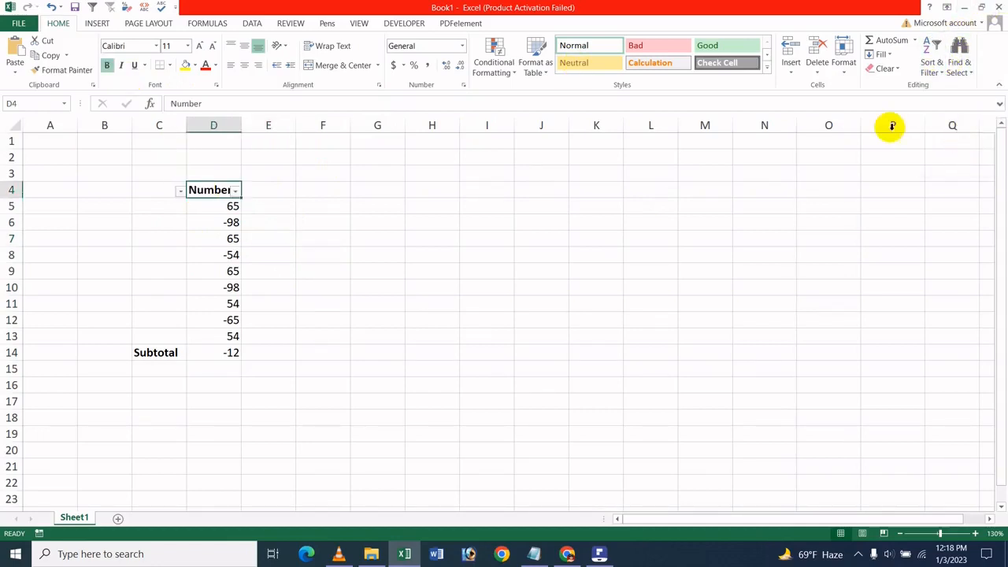
{"action": "left_click", "coordinate": [234, 191]}
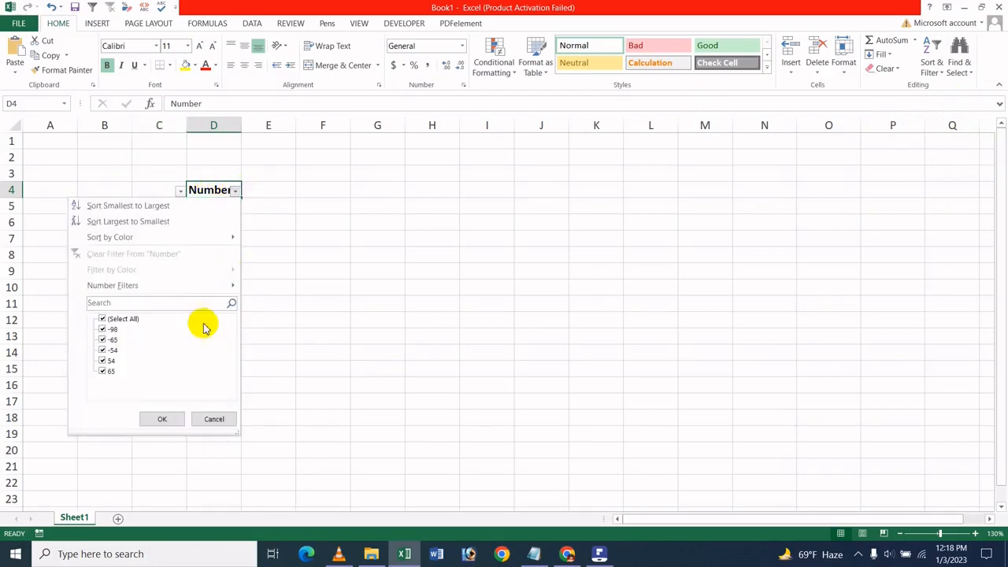
{"action": "left_click", "coordinate": [311, 344]}
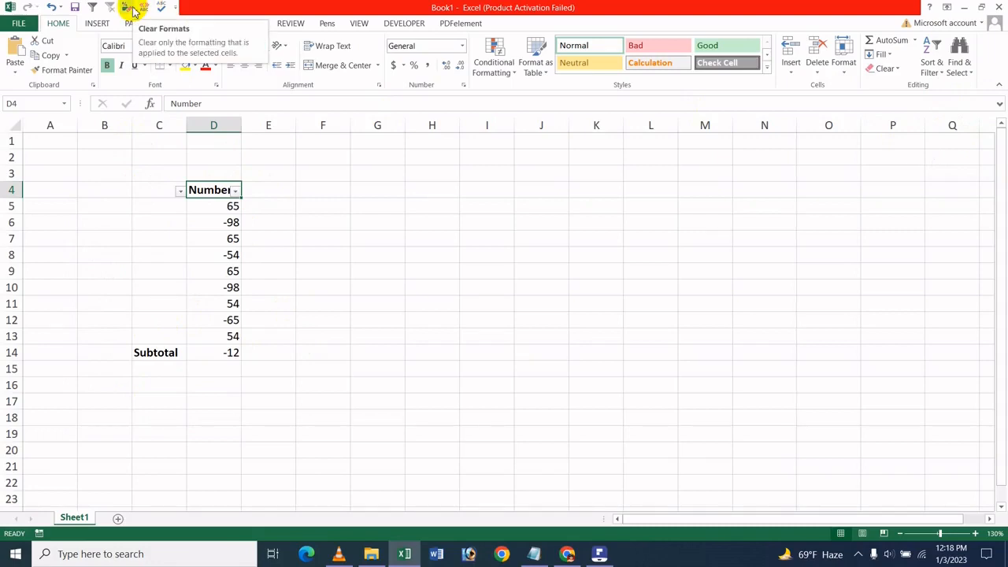
{"action": "left_click", "coordinate": [234, 191]}
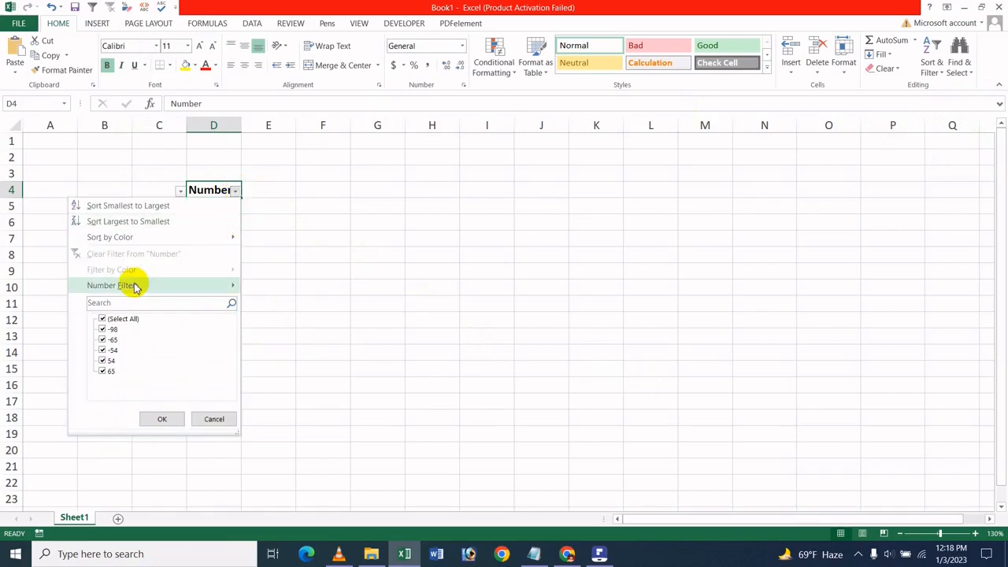
{"action": "mouse_move", "coordinate": [139, 286]}
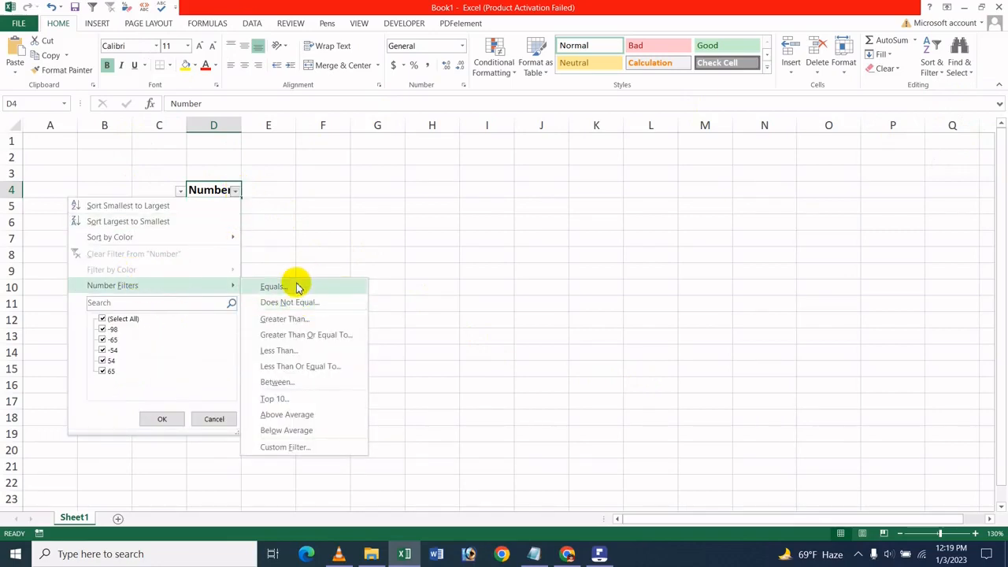
{"action": "left_click", "coordinate": [360, 113]}
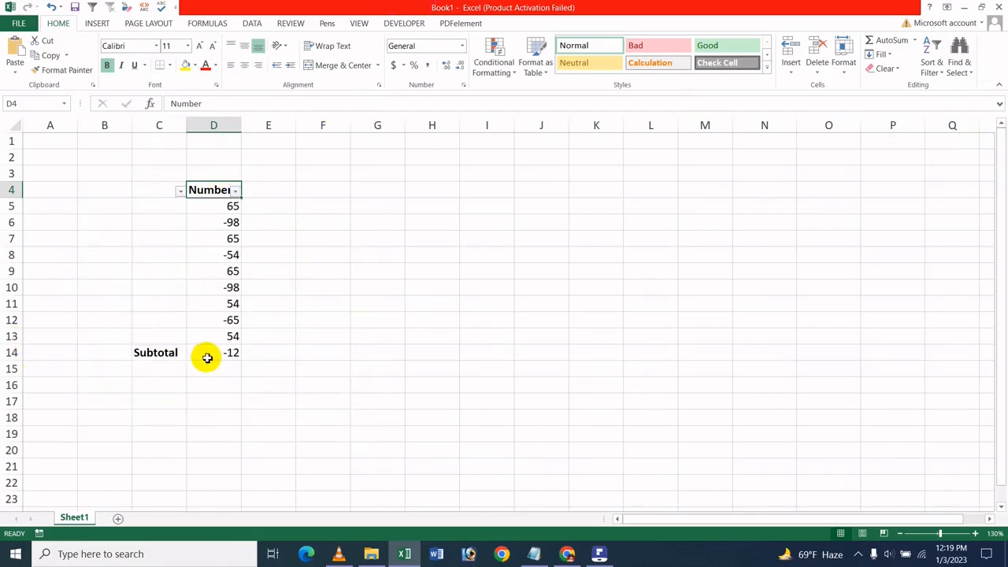
Filter the Number column with a number filter to show only values less than 0
{"action": "left_click", "coordinate": [235, 191]}
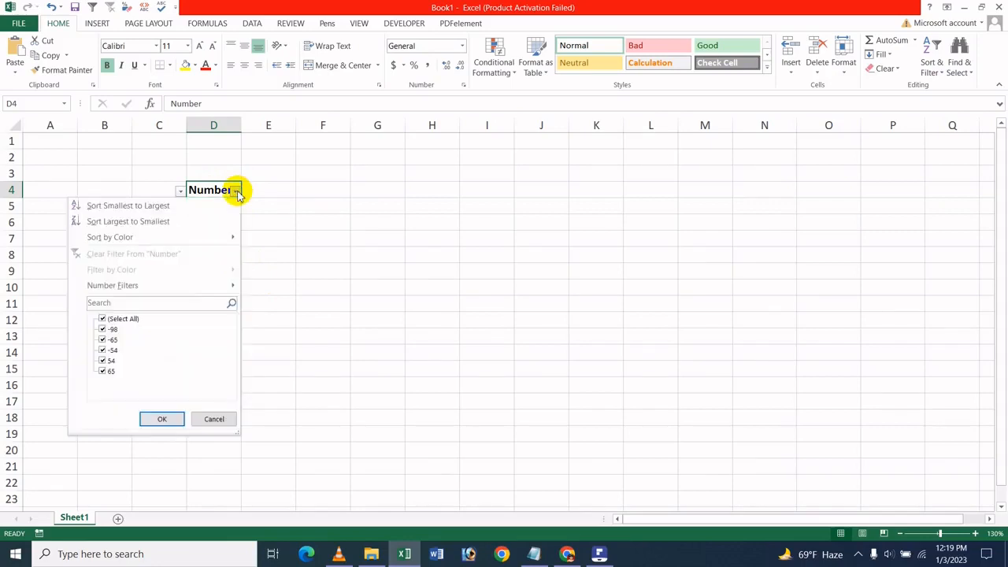
{"action": "mouse_move", "coordinate": [152, 282]}
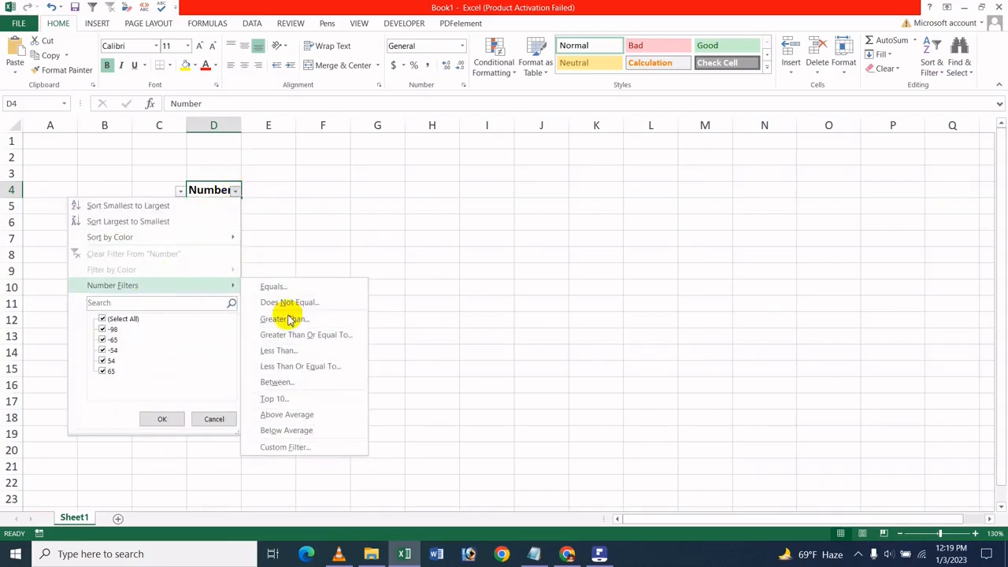
{"action": "left_click", "coordinate": [282, 351]}
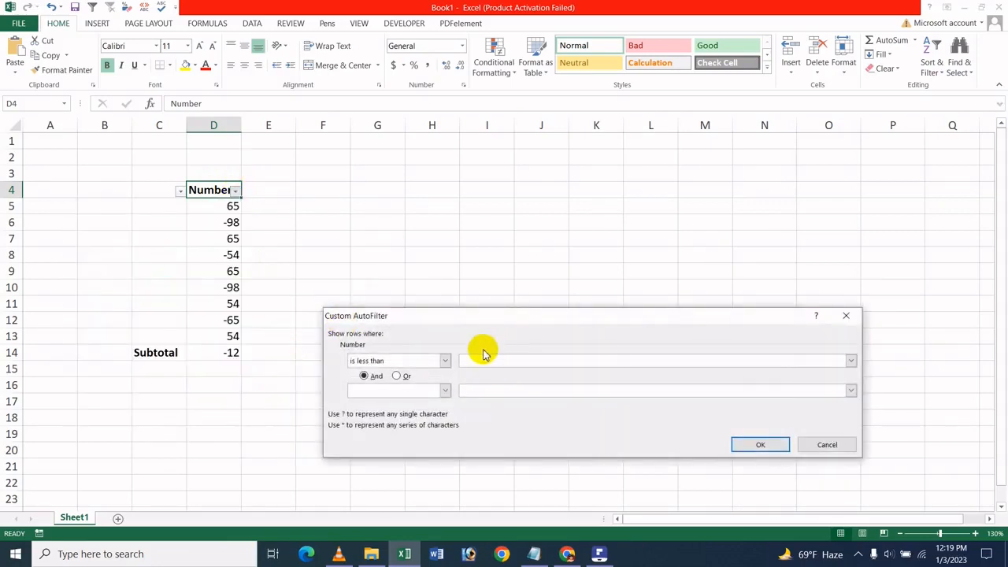
{"action": "left_click", "coordinate": [445, 361]}
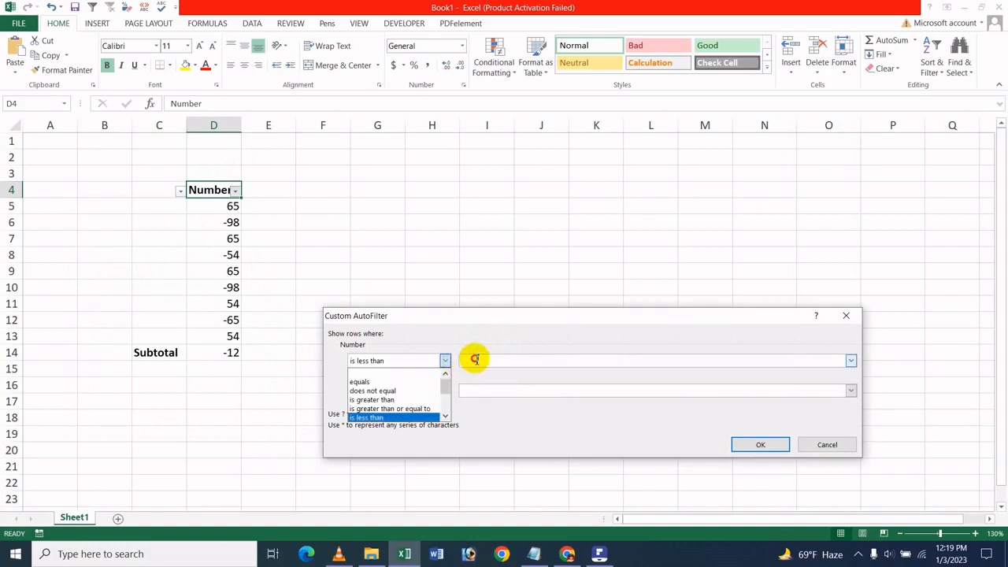
{"action": "left_click", "coordinate": [473, 360]}
{"action": "type", "text": "0"}
{"action": "left_click", "coordinate": [758, 446]}
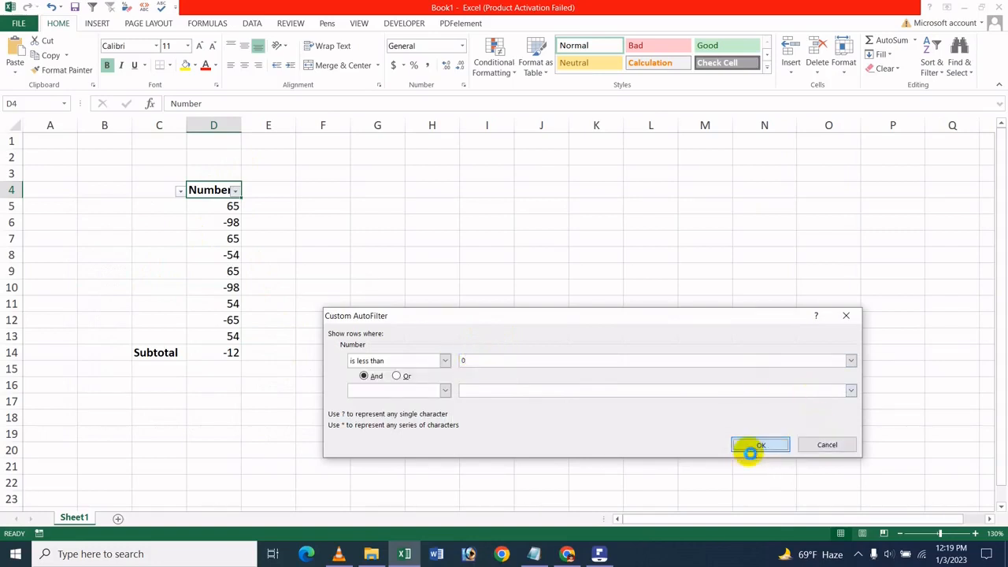
{"action": "mouse_move", "coordinate": [371, 553]}
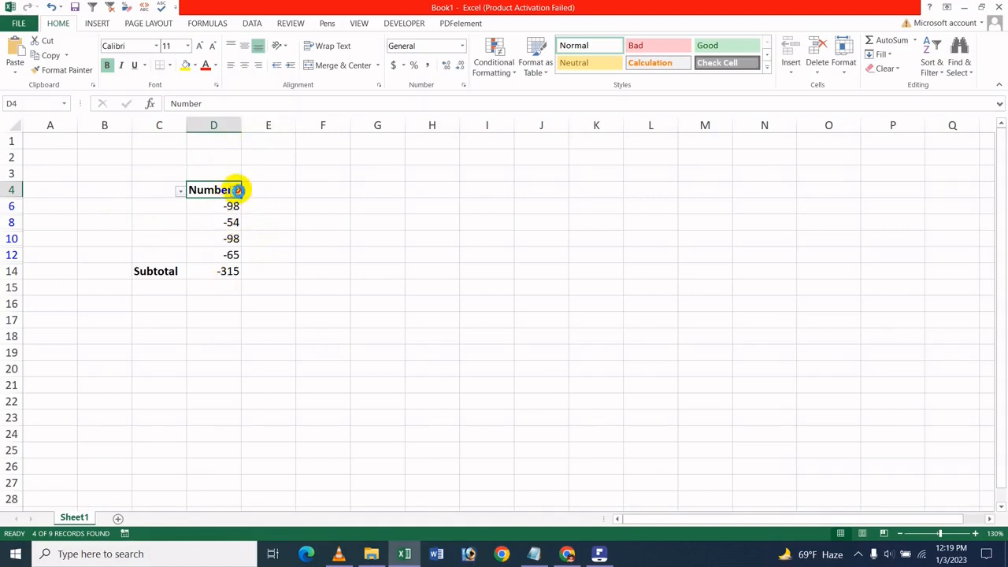
Change the Number column's filter to show only values greater than 0
{"action": "left_click", "coordinate": [237, 190]}
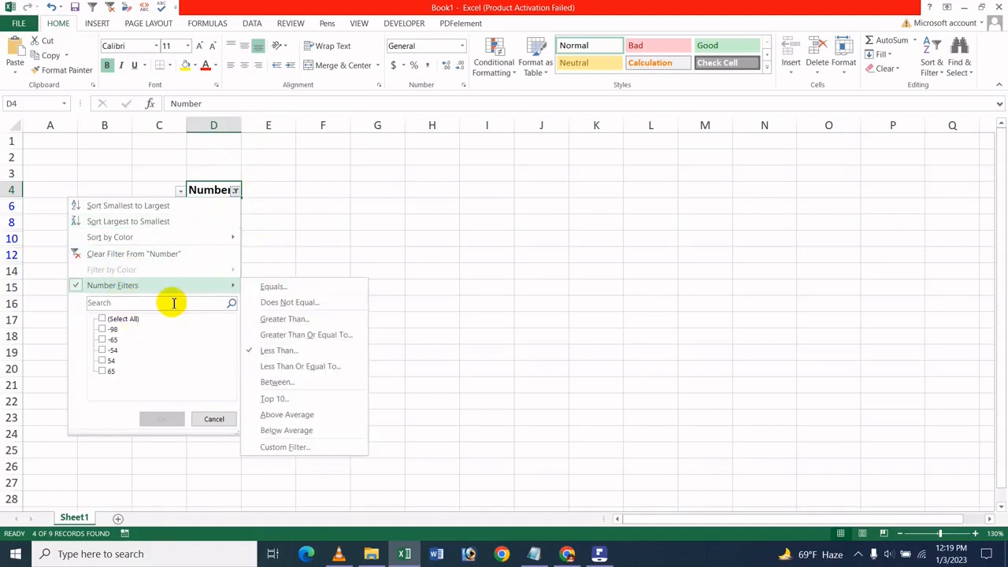
{"action": "left_click", "coordinate": [322, 318]}
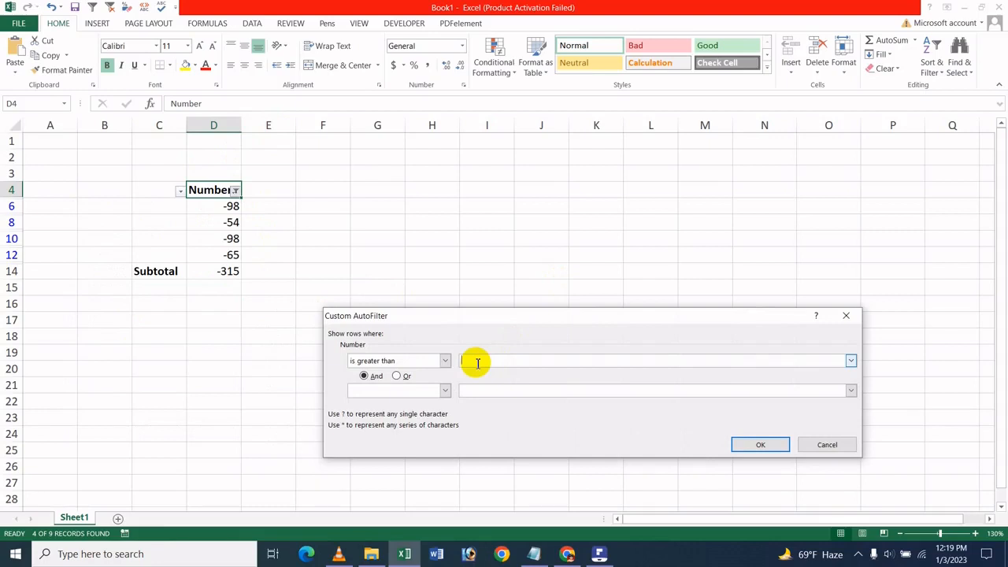
{"action": "type", "text": "0"}
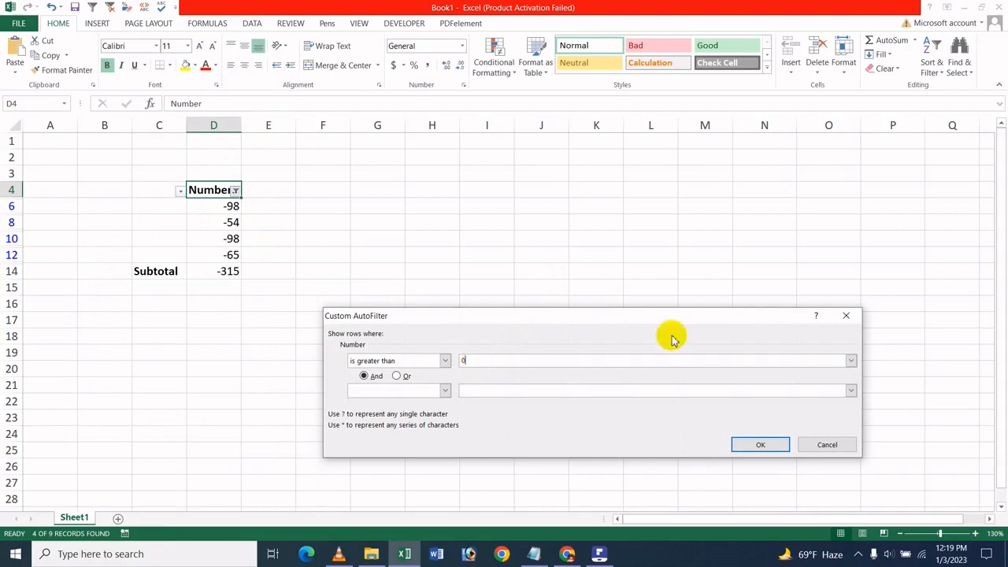
{"action": "left_click", "coordinate": [760, 445]}
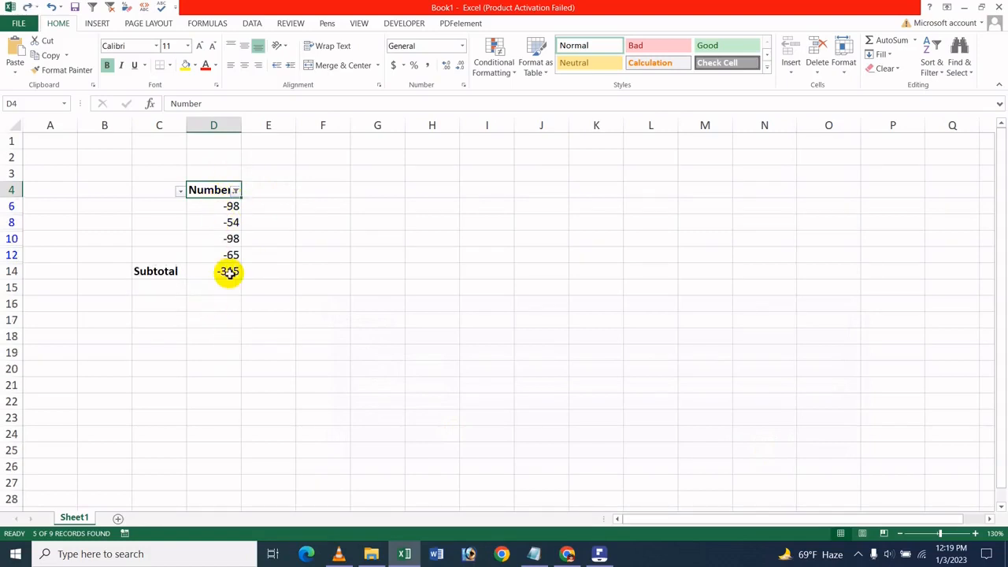
Enter the formula =D6+D8+D10+D12 in cell G8 to add up the visible negative numbers manually
{"action": "left_click", "coordinate": [237, 272]}
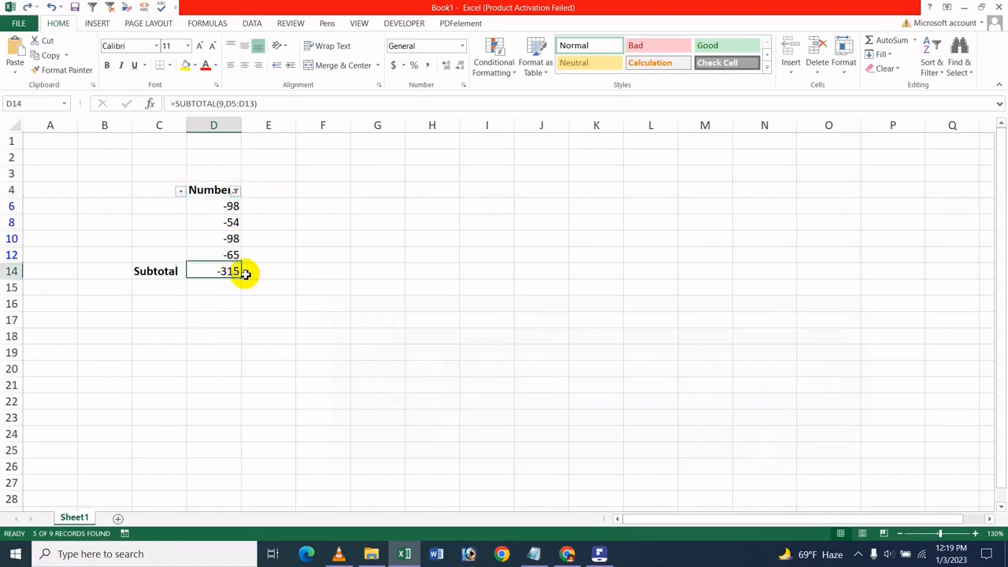
{"action": "left_click", "coordinate": [359, 208]}
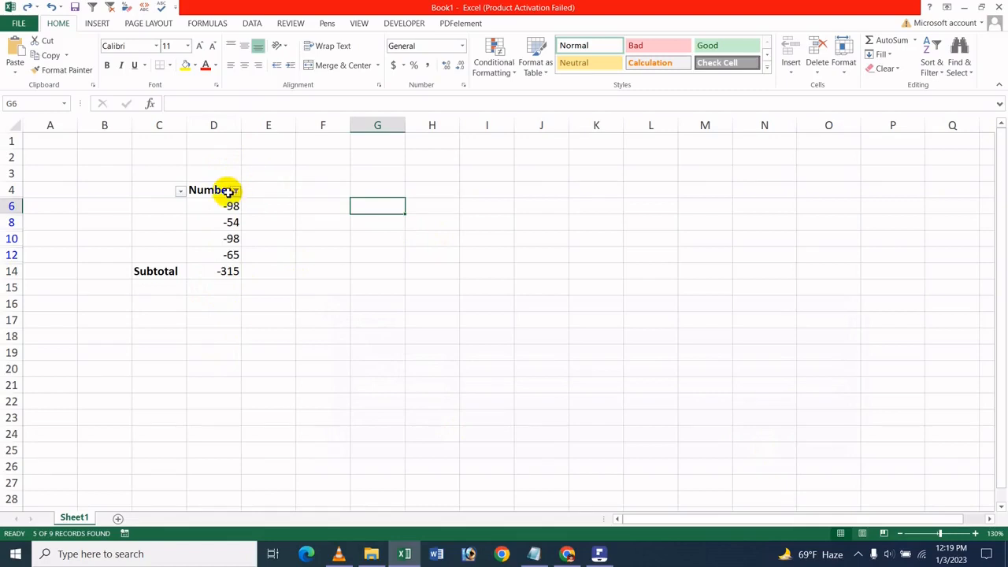
{"action": "left_click", "coordinate": [398, 225]}
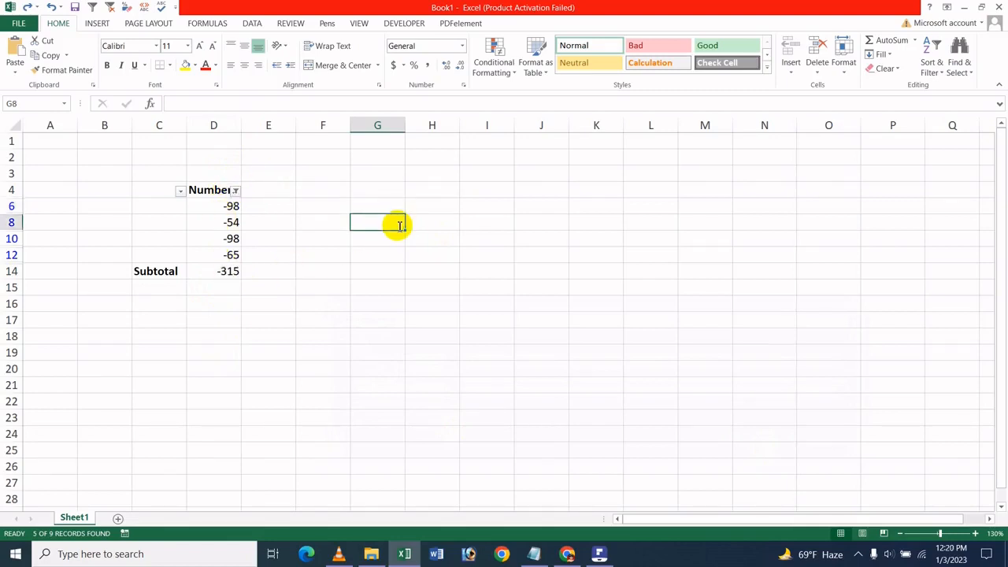
{"action": "type", "text": "="}
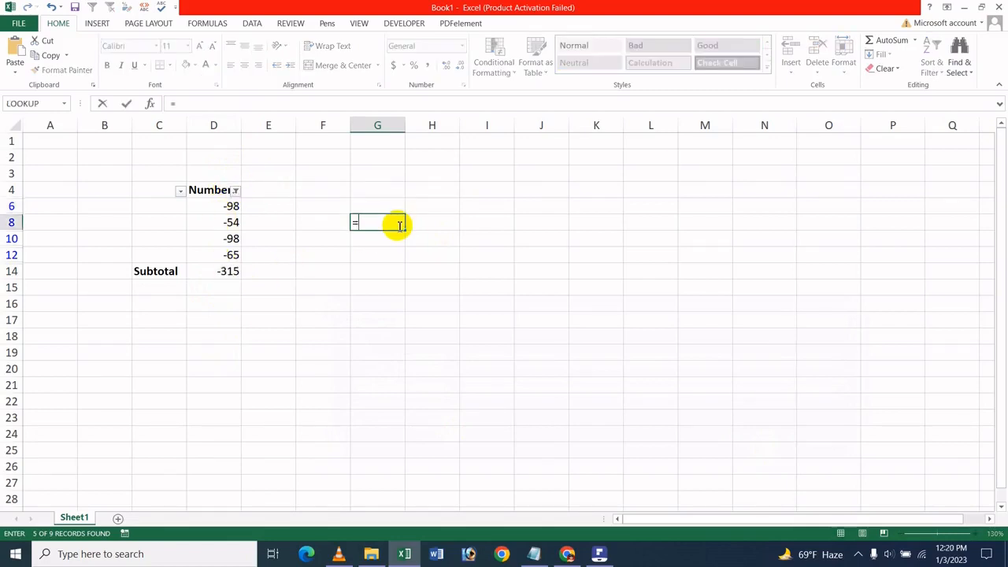
{"action": "left_click", "coordinate": [228, 207]}
{"action": "type", "text": "+"}
{"action": "left_click", "coordinate": [230, 223]}
{"action": "type", "text": "+"}
{"action": "left_click", "coordinate": [232, 252]}
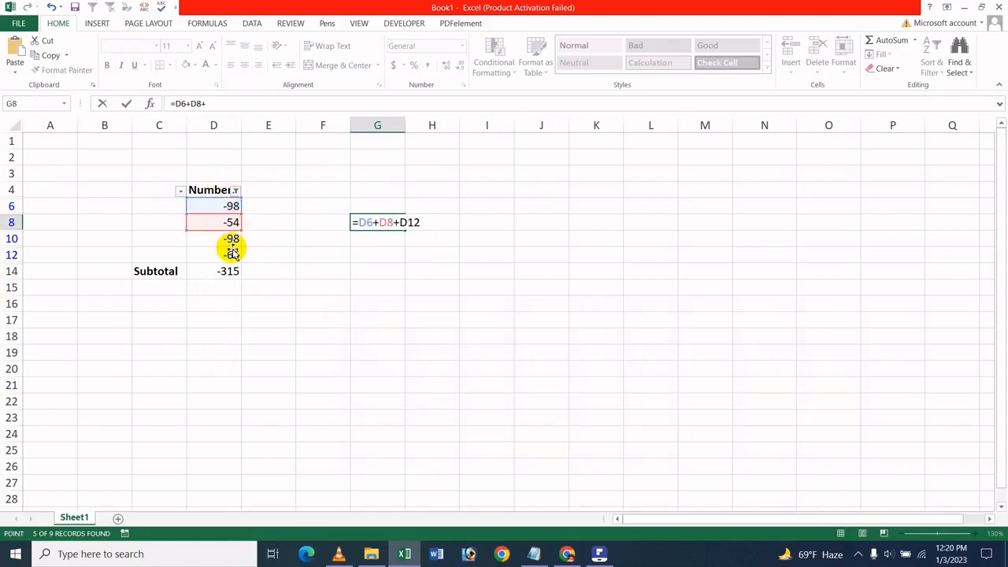
{"action": "left_click", "coordinate": [230, 237]}
{"action": "type", "text": "+"}
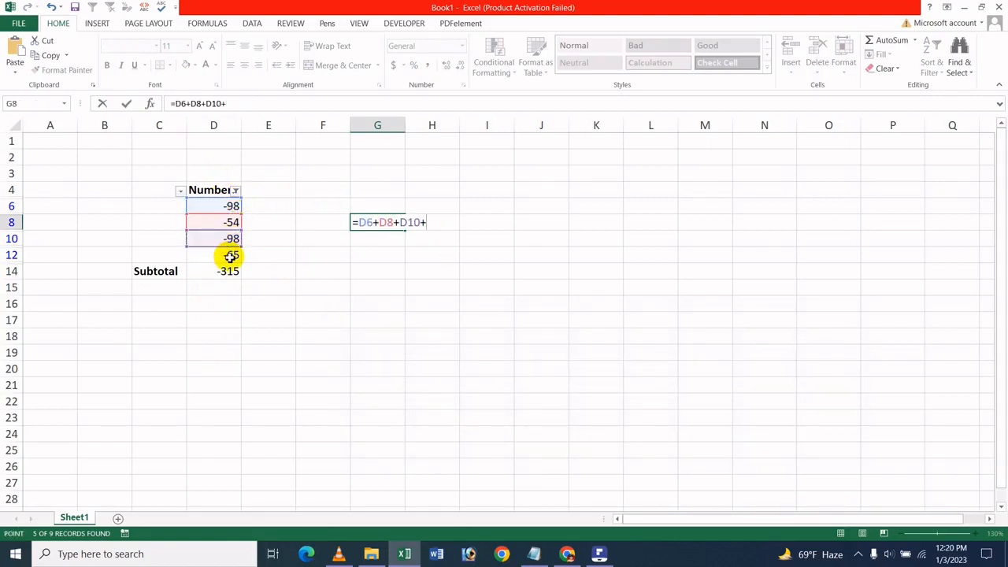
{"action": "left_click", "coordinate": [229, 255]}
{"action": "type", "text": "+"}
{"action": "key", "text": "Return"}
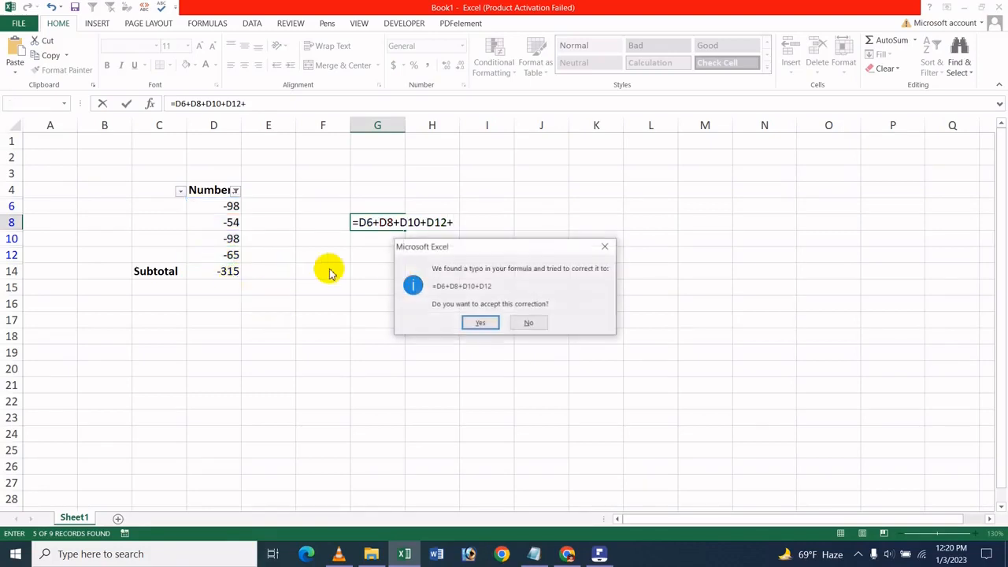
{"action": "left_click", "coordinate": [480, 322]}
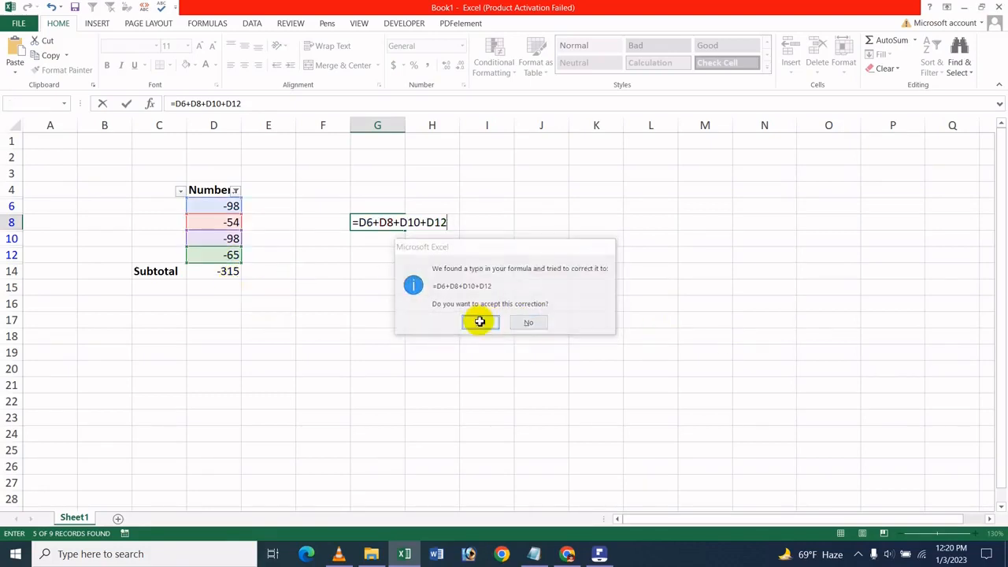
Compare the manual sum in G8 with the subtotal in D14
{"action": "left_click", "coordinate": [386, 223]}
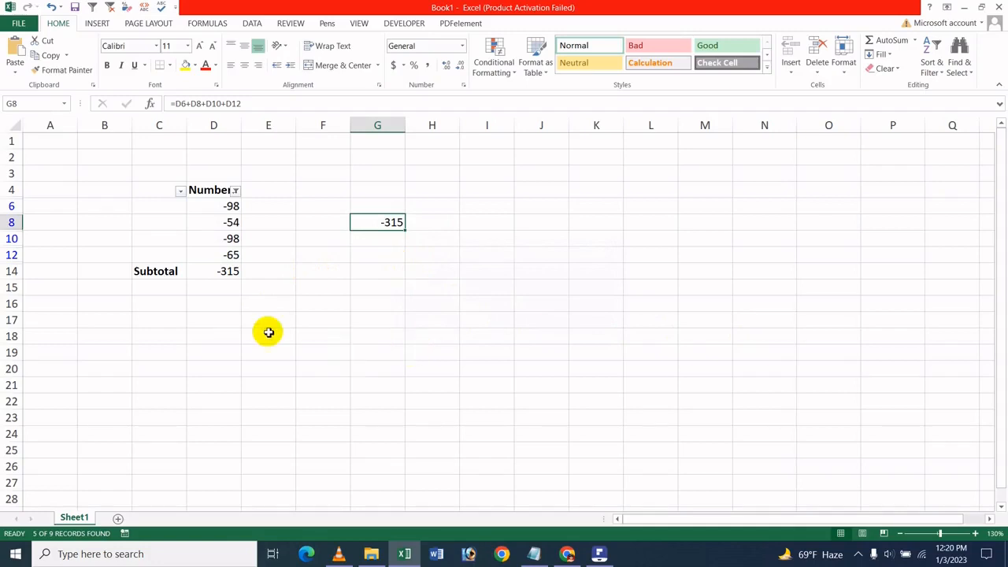
{"action": "left_click", "coordinate": [235, 271]}
{"action": "left_click", "coordinate": [392, 221]}
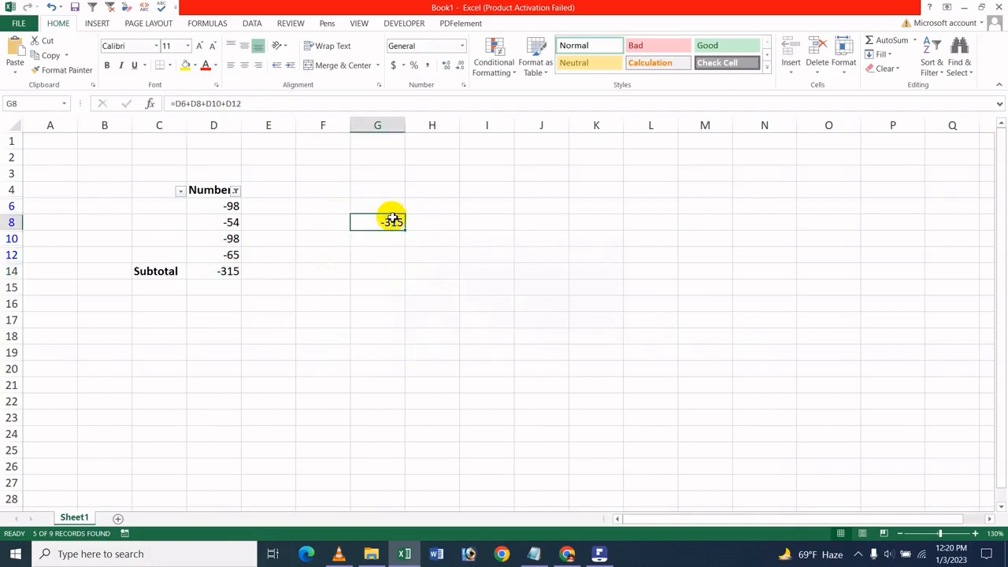
Switch the Number filter from negative numbers to values greater than 0 and check the listed positive numbers
{"action": "left_click", "coordinate": [235, 191]}
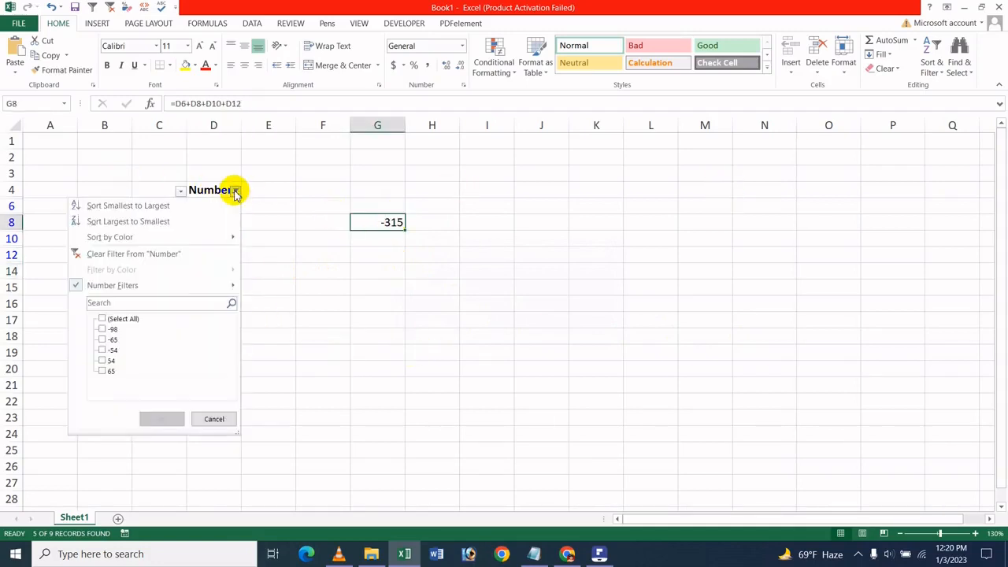
{"action": "mouse_move", "coordinate": [158, 284]}
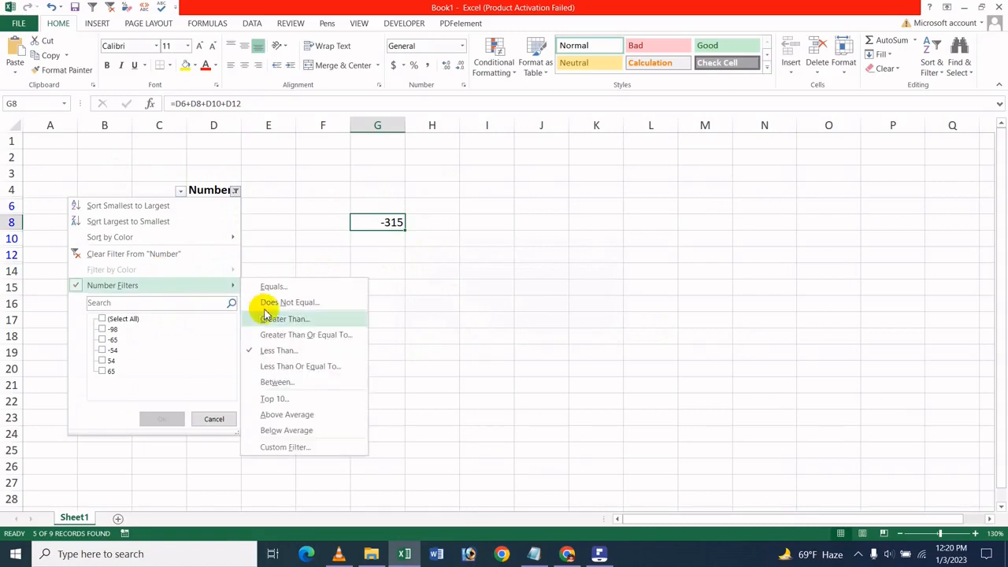
{"action": "left_click", "coordinate": [268, 318]}
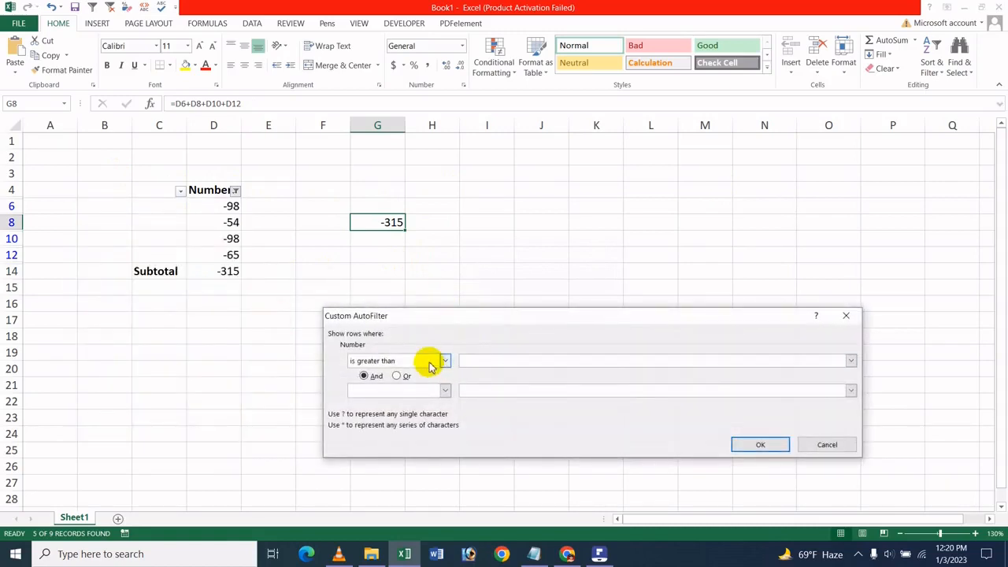
{"action": "type", "text": "0"}
{"action": "key", "text": "Return"}
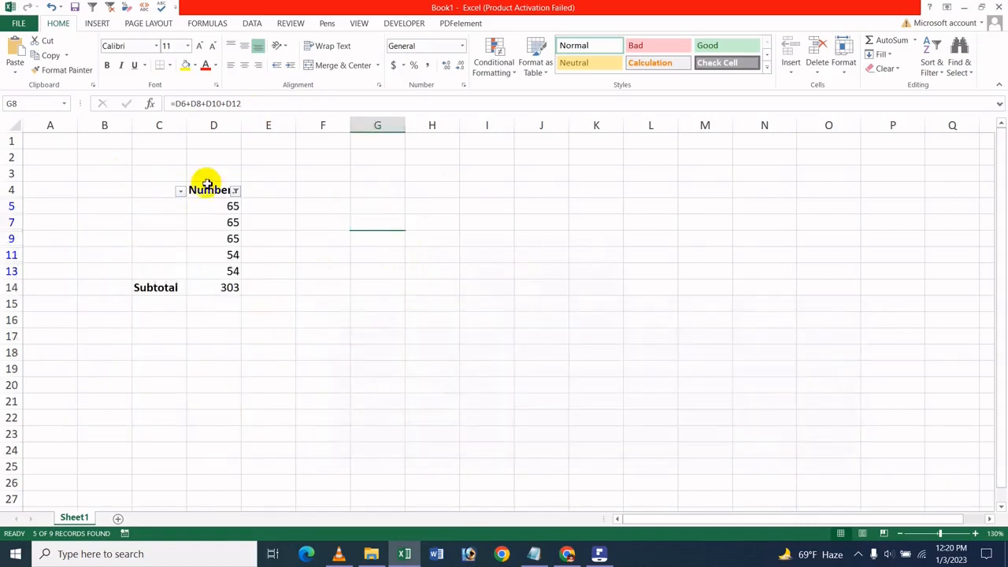
{"action": "left_click", "coordinate": [212, 222]}
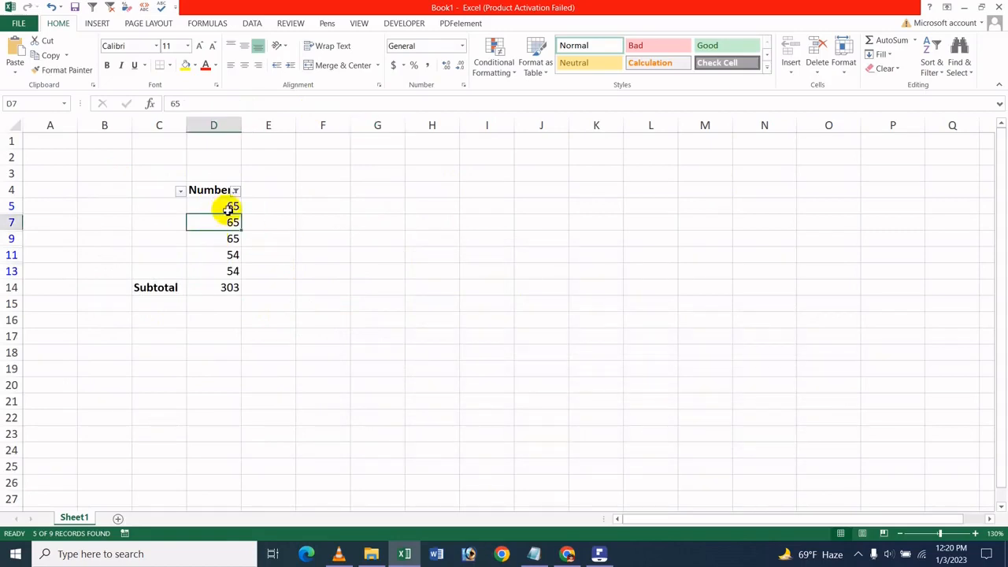
{"action": "left_click", "coordinate": [203, 259]}
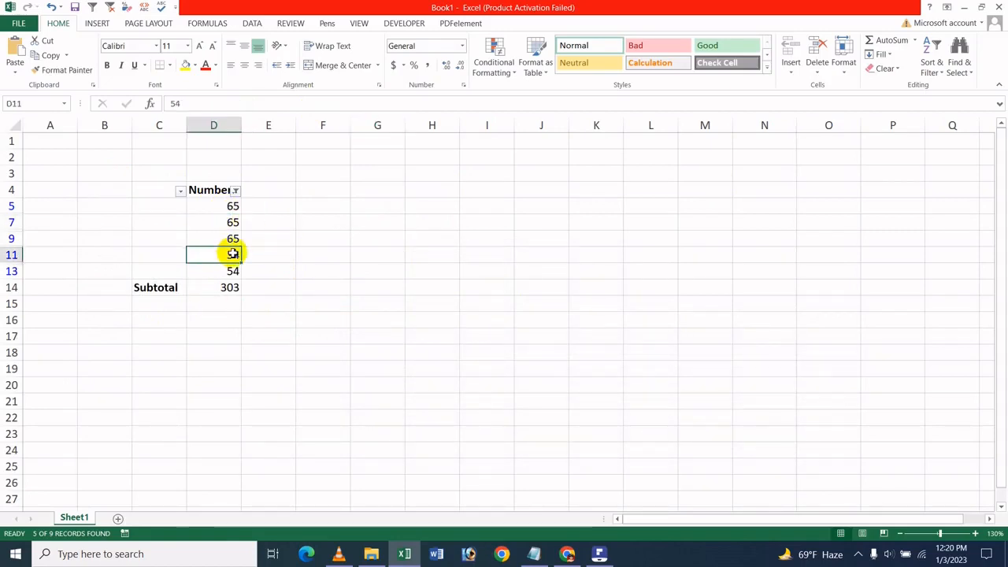
Enter the formula =D5+D7+D9+D11+D13 in cell F9 to add up the visible positive numbers manually
{"action": "left_click", "coordinate": [233, 223]}
{"action": "left_click", "coordinate": [344, 270]}
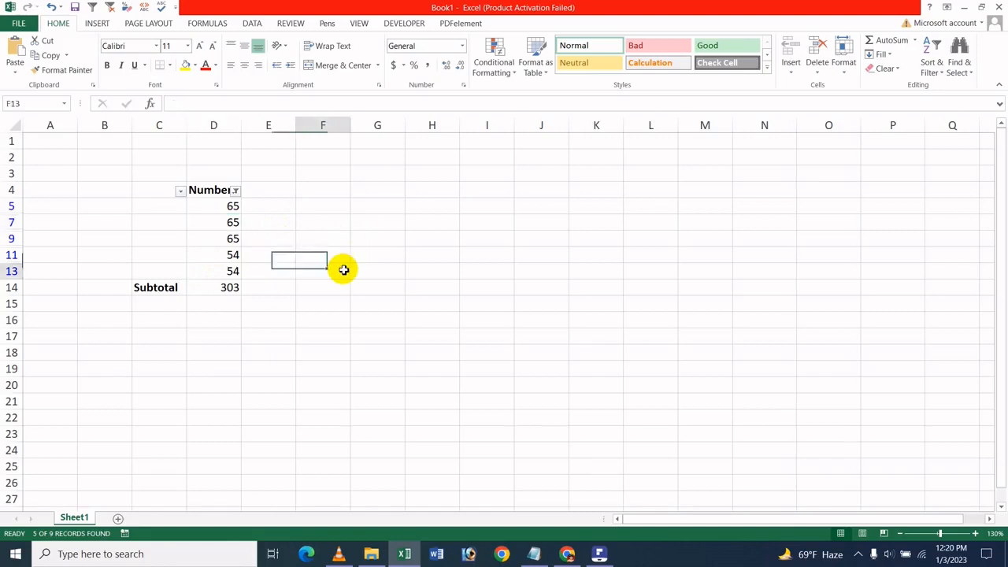
{"action": "left_click", "coordinate": [324, 235]}
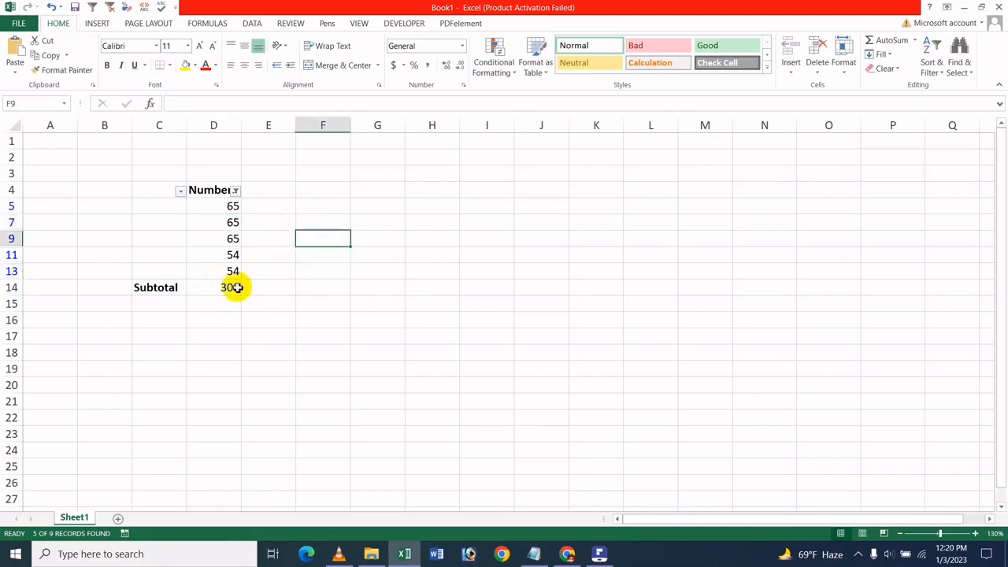
{"action": "type", "text": "="}
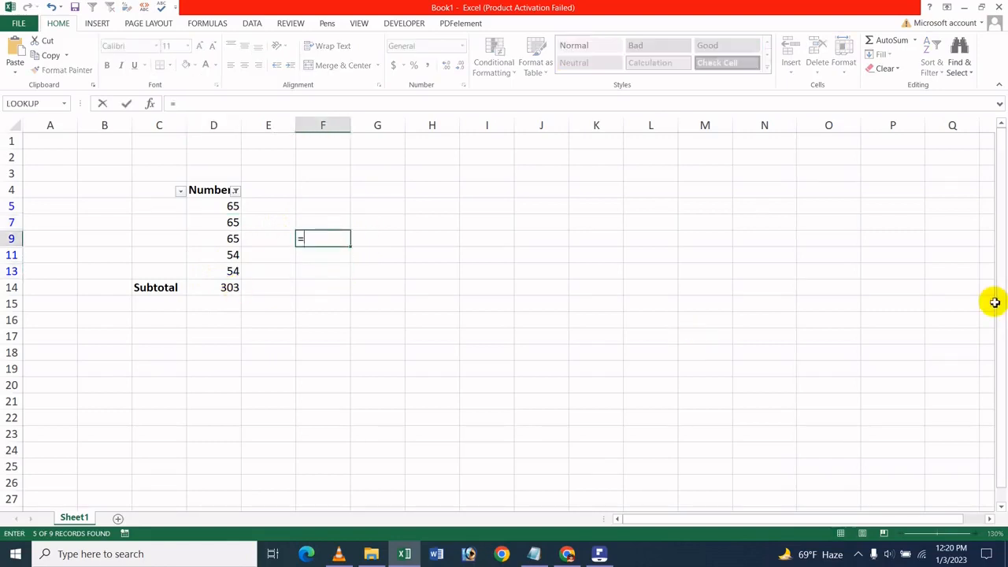
{"action": "left_click", "coordinate": [223, 208]}
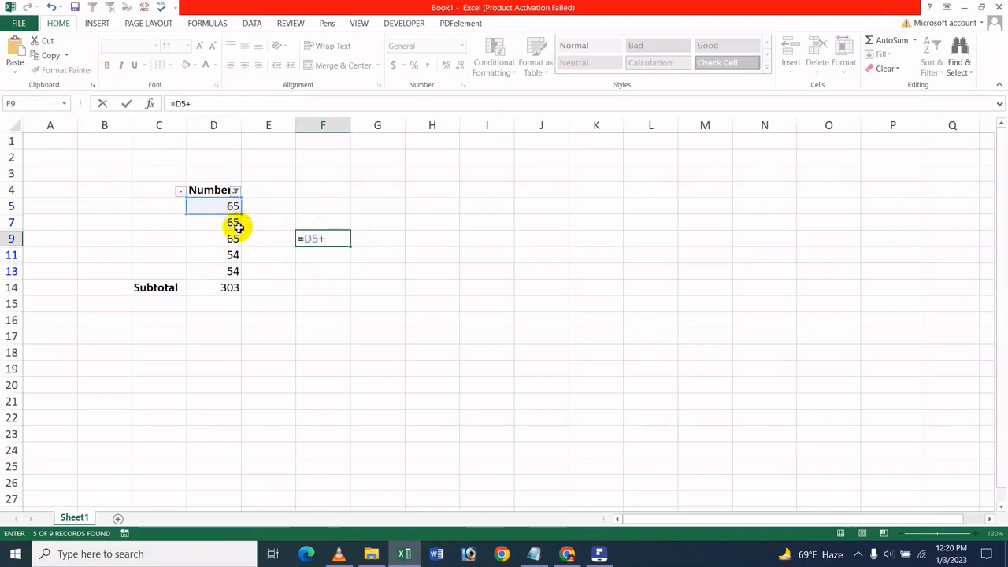
{"action": "left_click", "coordinate": [212, 226]}
{"action": "type", "text": "+"}
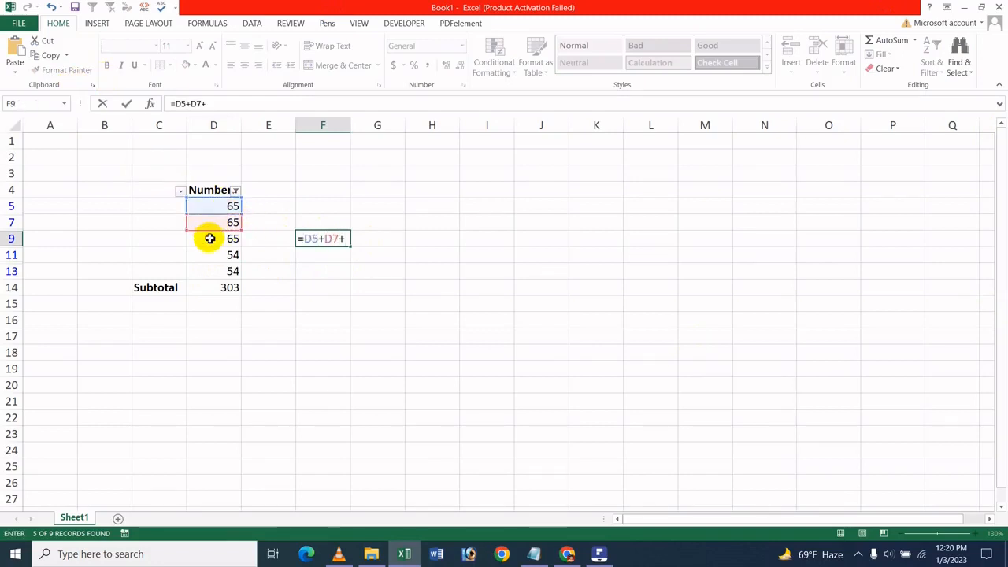
{"action": "left_click", "coordinate": [210, 238]}
{"action": "type", "text": "+"}
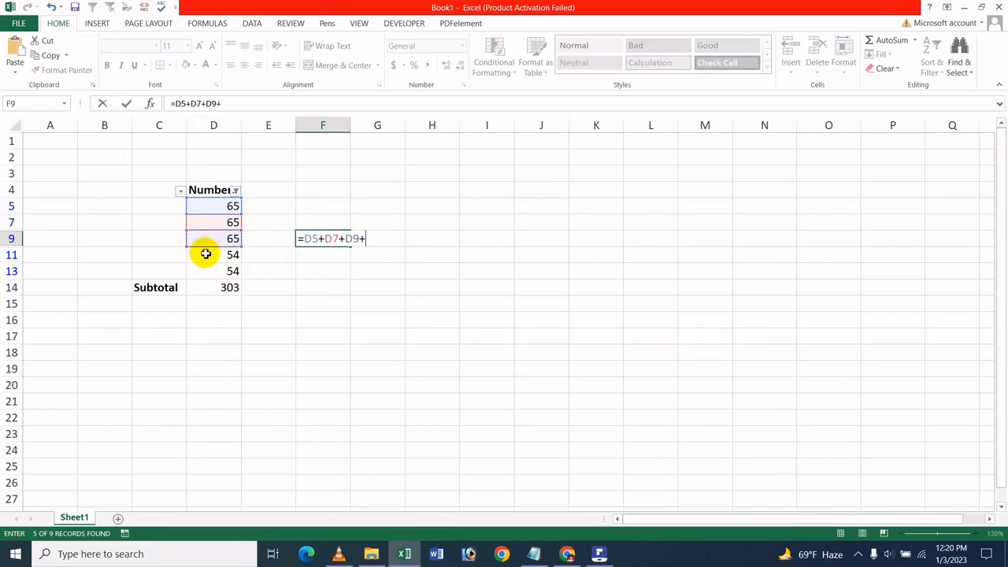
{"action": "left_click", "coordinate": [206, 253]}
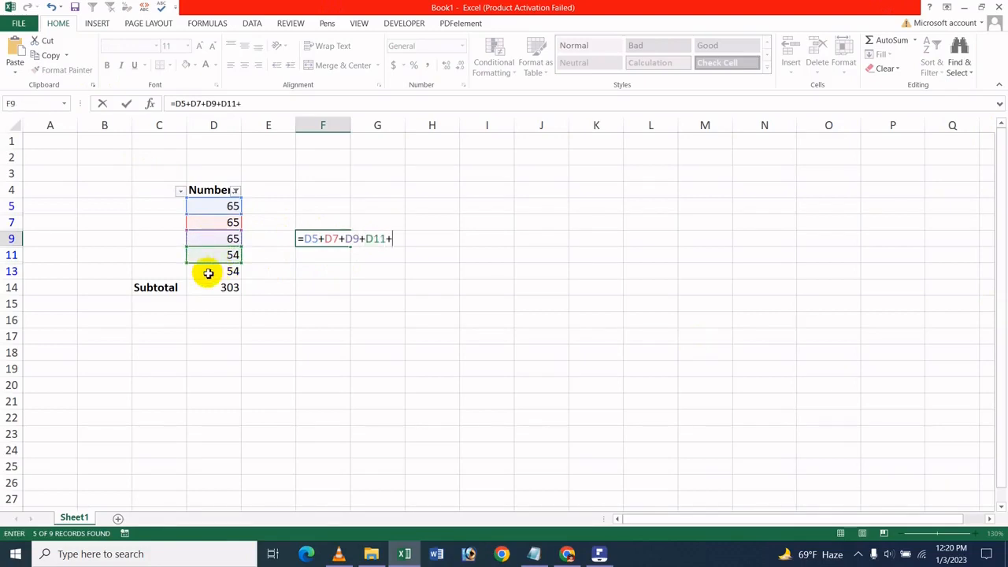
{"action": "left_click", "coordinate": [209, 273]}
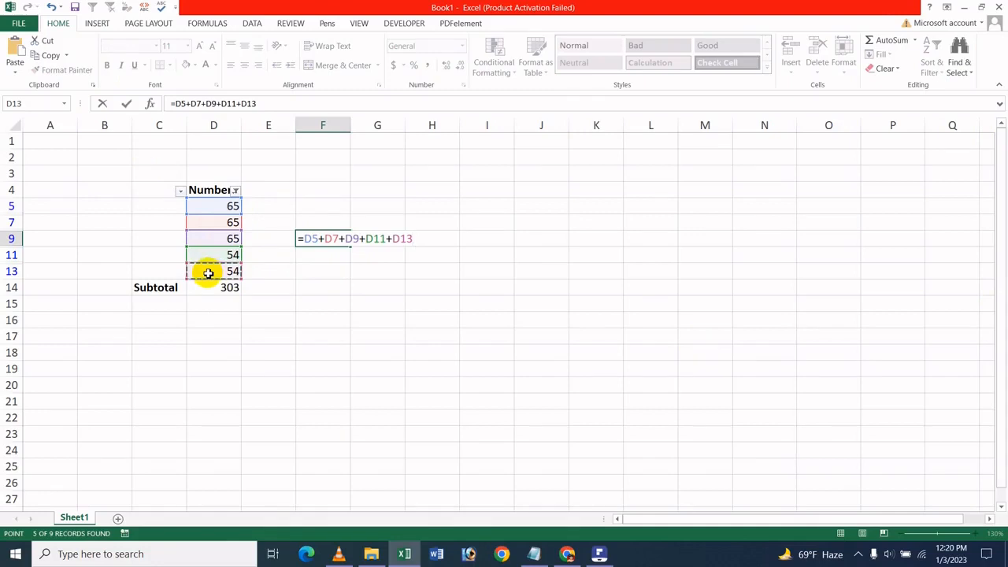
{"action": "key", "text": "Return"}
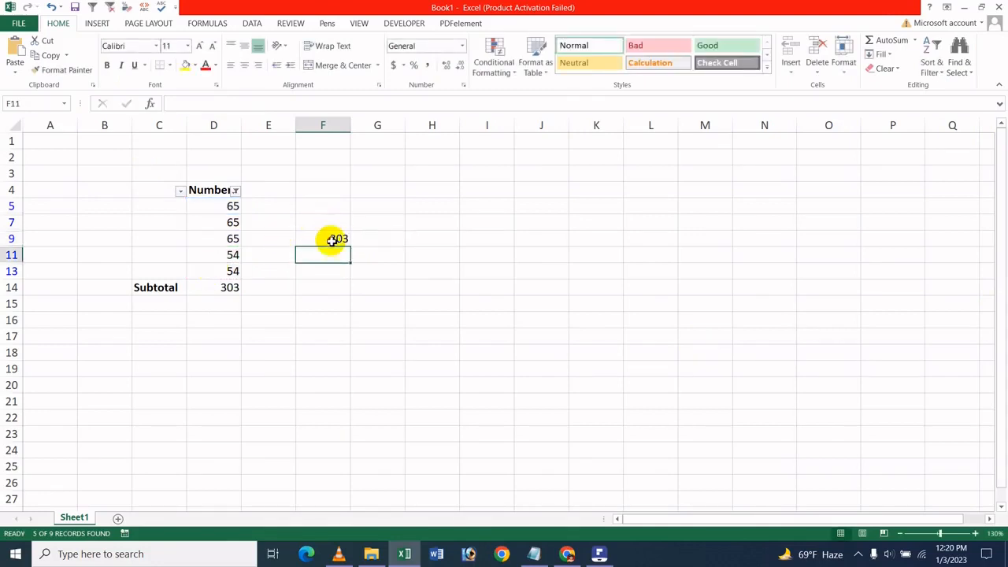
Compare the manual sum in F9 with the subtotal in D14
{"action": "left_click", "coordinate": [330, 239]}
{"action": "left_click", "coordinate": [233, 287]}
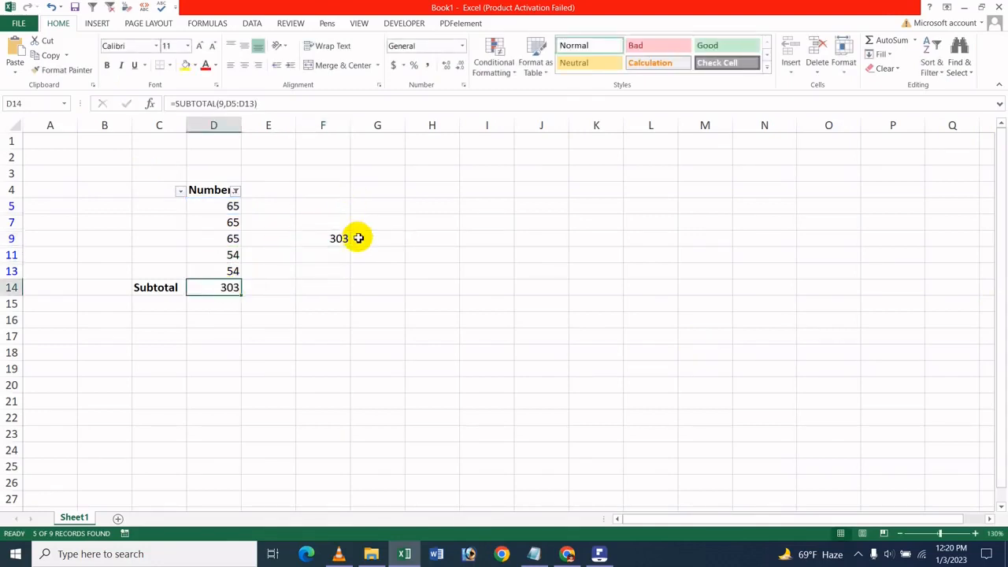
{"action": "left_click", "coordinate": [437, 192]}
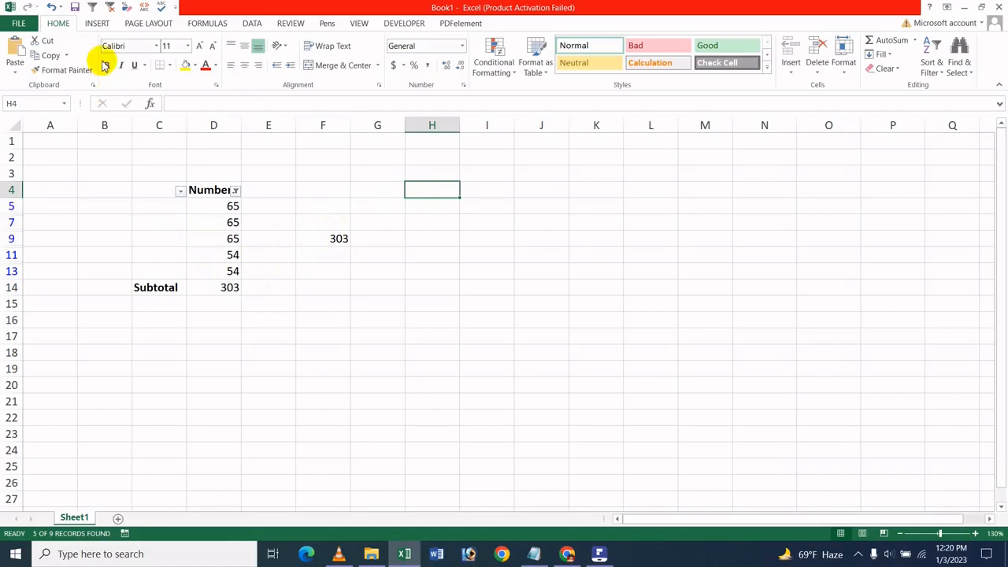
Undo the manual sum in F9 and the filtering of the Number column until the full list is shown without filters
{"action": "key", "text": "ctrl+z"}
{"action": "key", "text": "ctrl+z"}
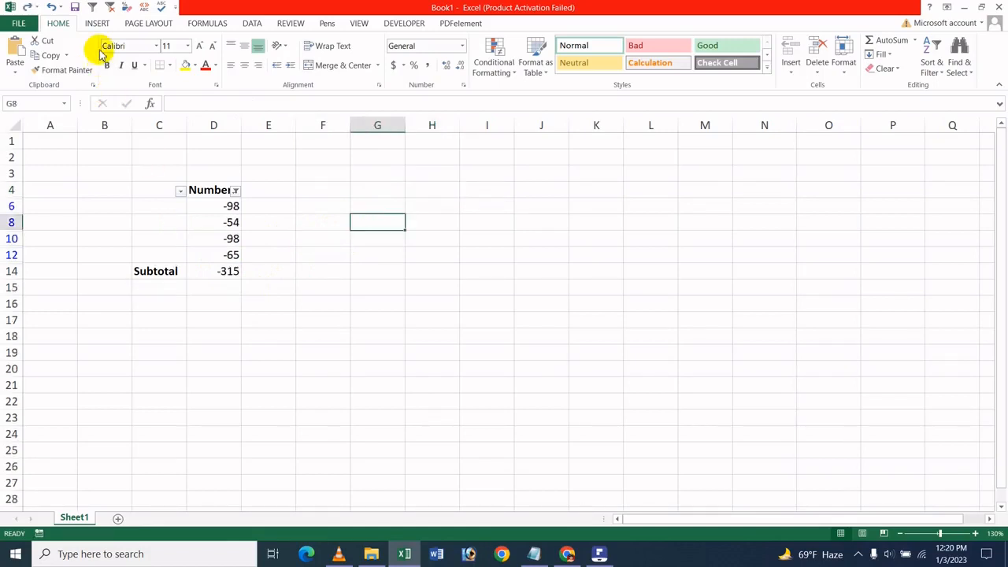
{"action": "key", "text": "ctrl+z"}
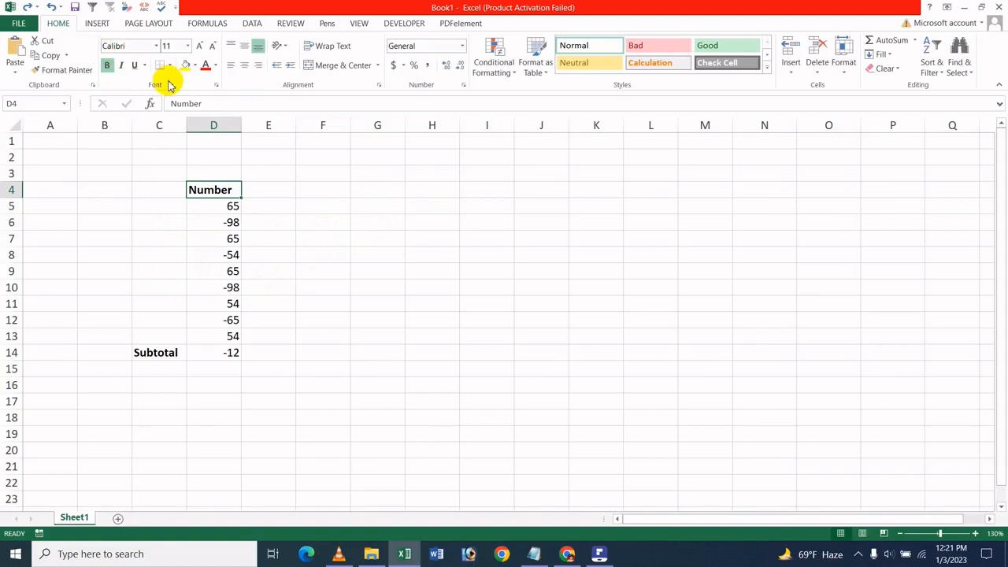
{"action": "type", "text": "y"}
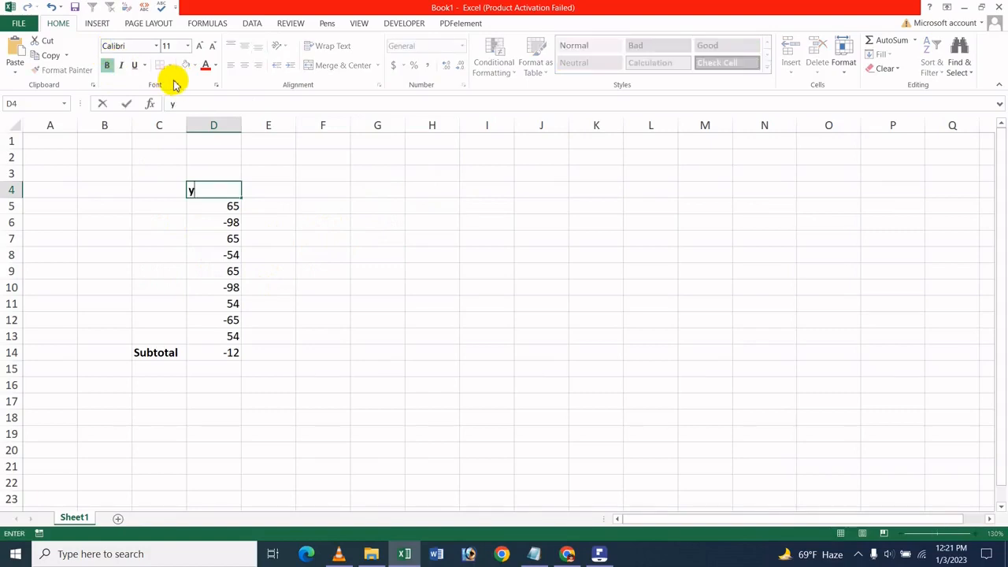
{"action": "left_click", "coordinate": [333, 320]}
{"action": "key", "text": "ctrl+z"}
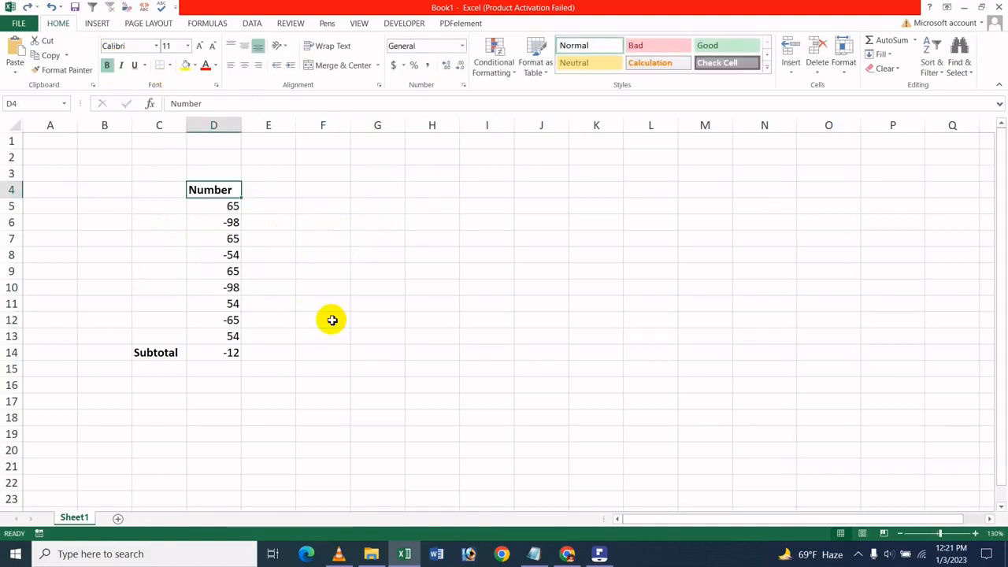
{"action": "key", "text": "ctrl+z"}
{"action": "key", "text": "ctrl+y"}
{"action": "key", "text": "ctrl+y"}
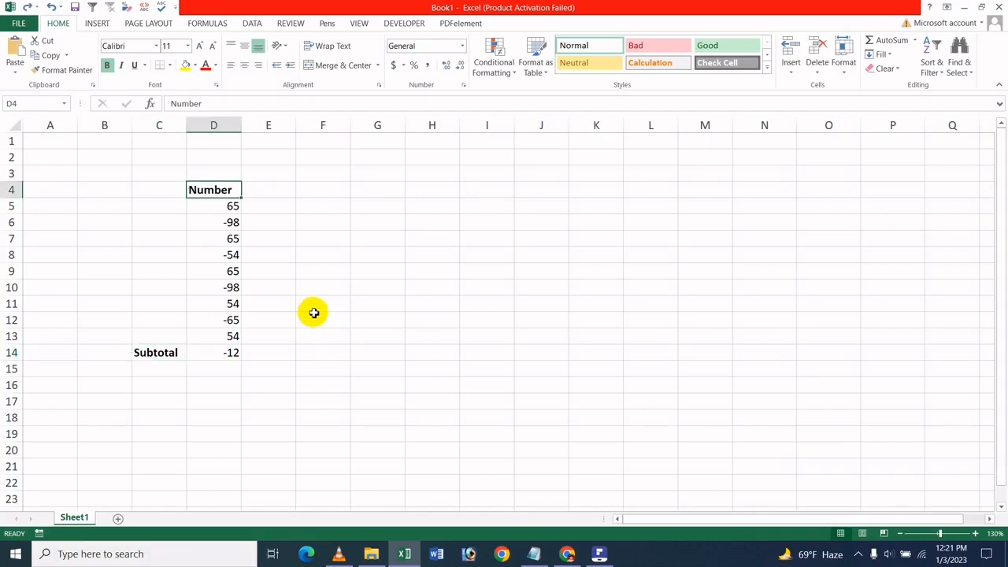
Turn on filtering for the list from the Number header in D4
{"action": "left_click", "coordinate": [360, 274]}
{"action": "left_click", "coordinate": [201, 188]}
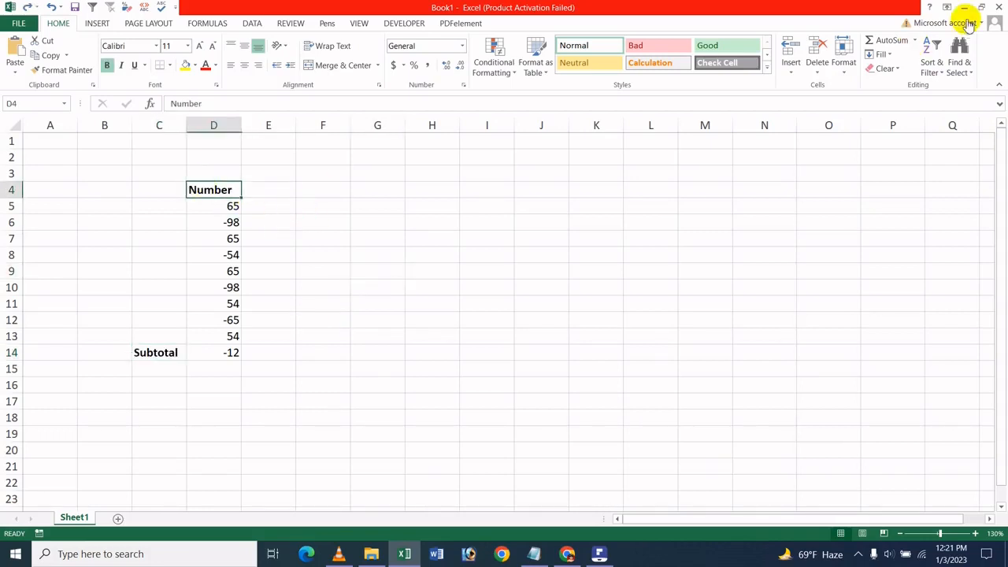
{"action": "left_click", "coordinate": [931, 64]}
{"action": "left_click", "coordinate": [949, 135]}
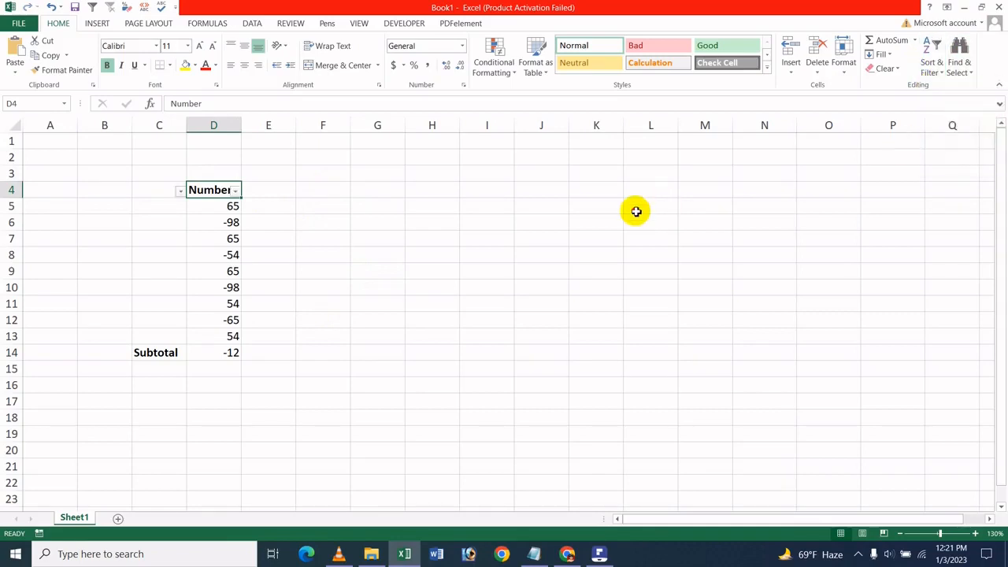
{"action": "left_click", "coordinate": [636, 208]}
Check the last number in the list and the SUBTOTAL formula in D14 with no filter criteria applied
{"action": "left_click", "coordinate": [268, 286]}
{"action": "left_click", "coordinate": [222, 337]}
{"action": "left_click", "coordinate": [222, 356]}
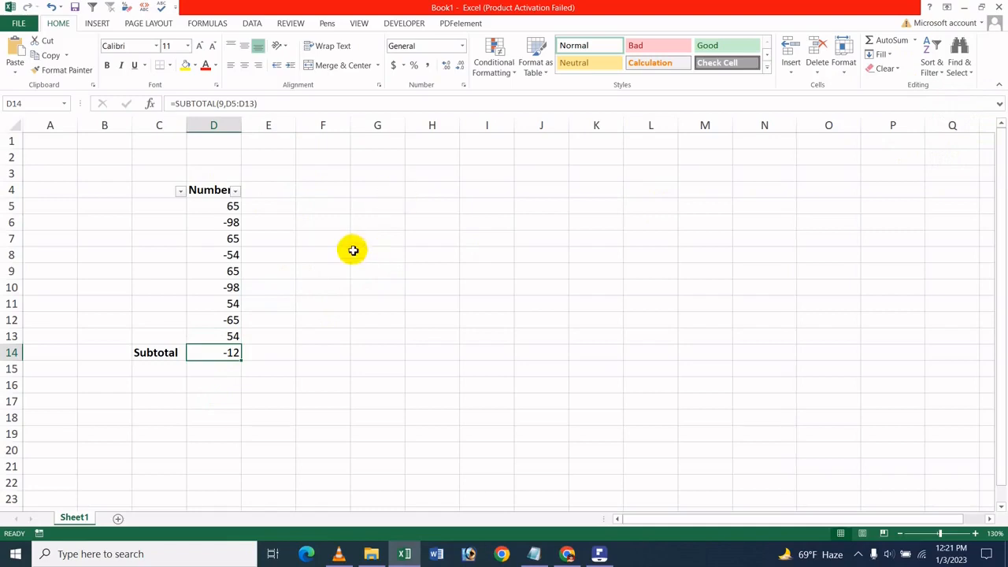
Enter the formula =SUM(D5:D13) in cell G10 to total the entire Number list
{"action": "left_click", "coordinate": [339, 291]}
{"action": "left_click", "coordinate": [408, 297]}
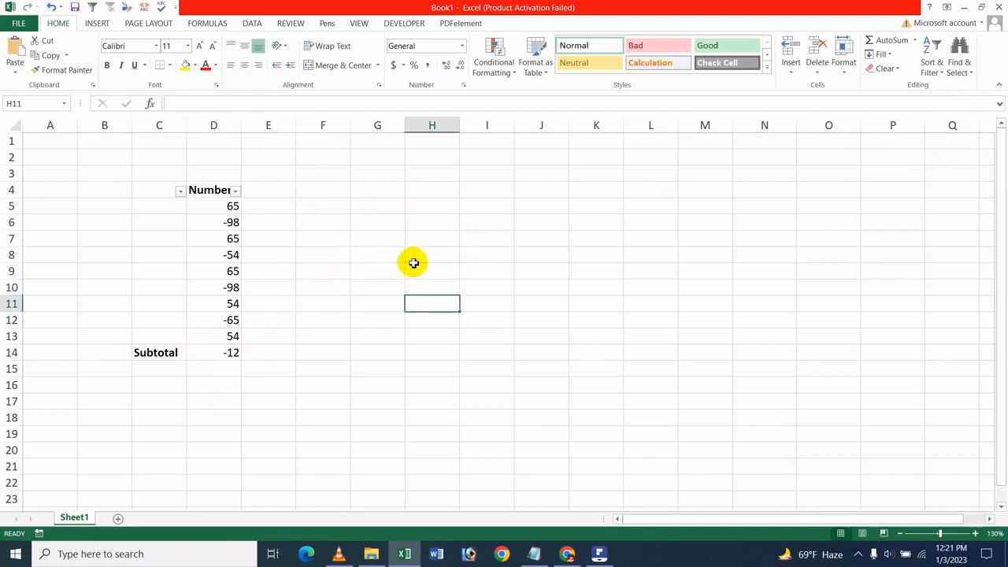
{"action": "left_click", "coordinate": [396, 287]}
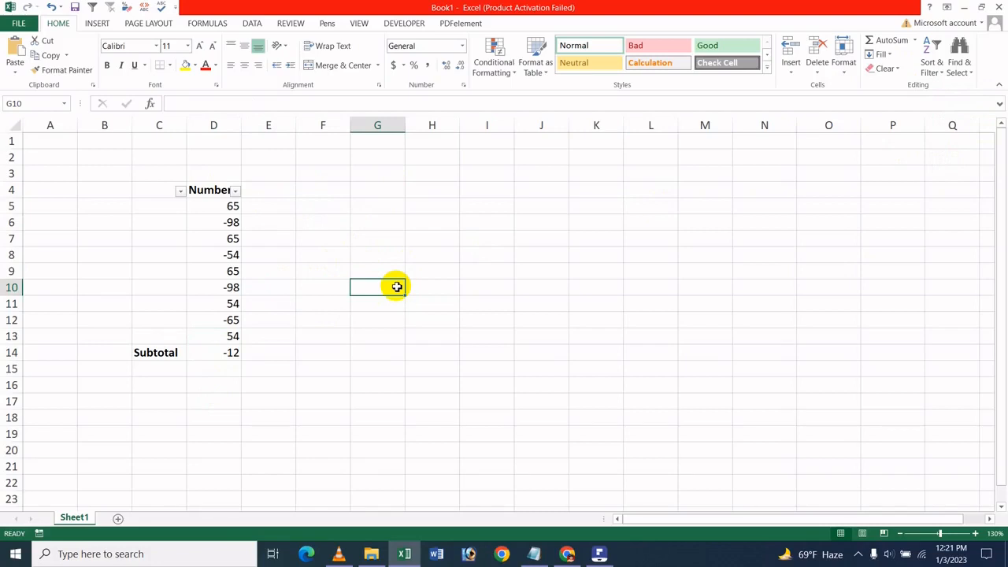
{"action": "type", "text": "="}
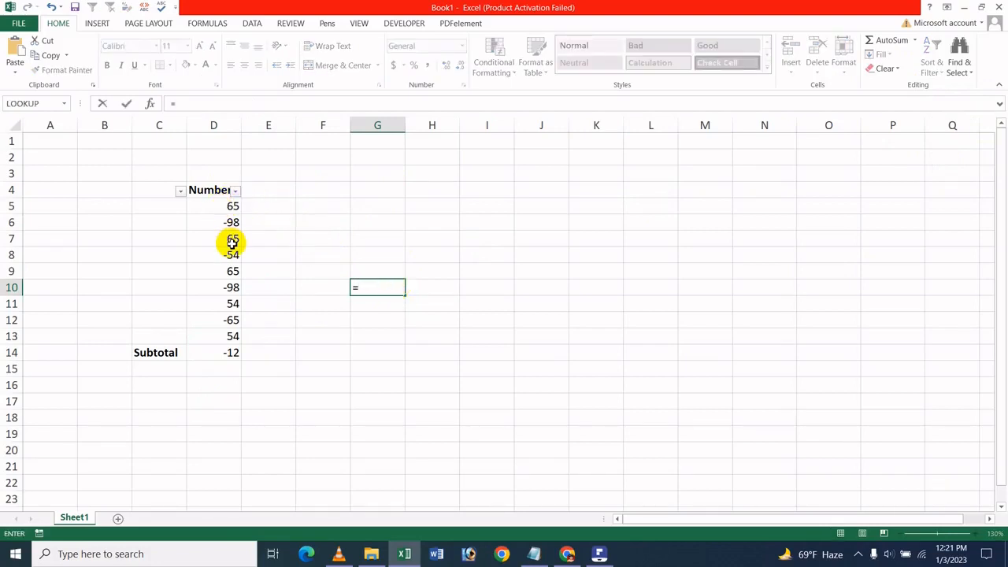
{"action": "type", "text": "S"}
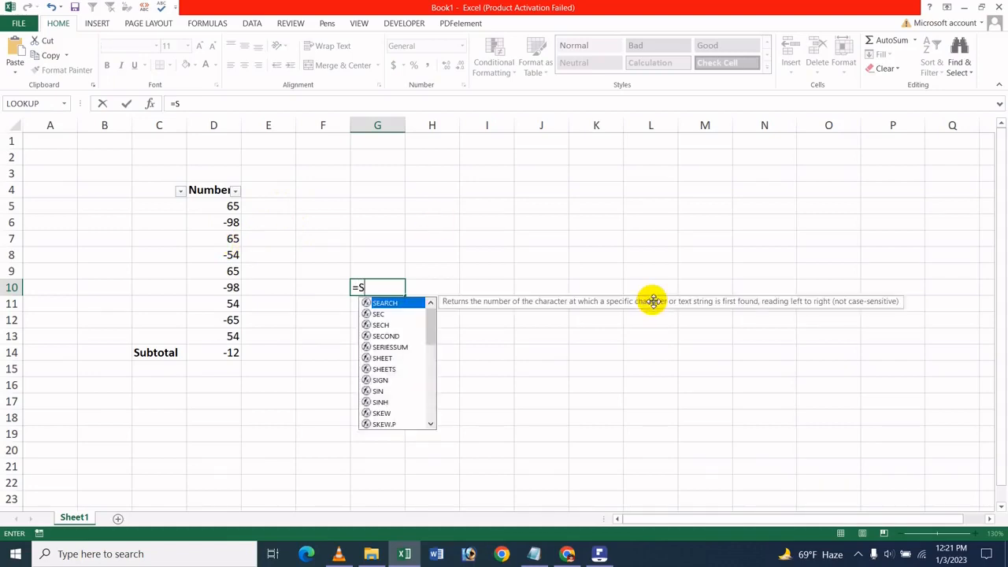
{"action": "type", "text": "um"}
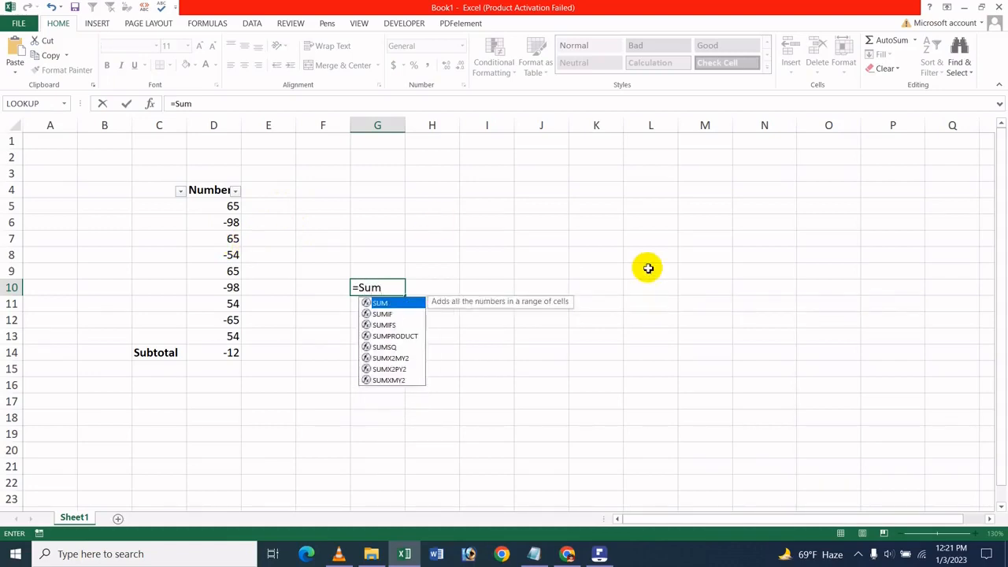
{"action": "key", "text": "Tab"}
{"action": "left_click_drag", "start_coordinate": [226, 206], "coordinate": [229, 336]}
{"action": "key", "text": "Return"}
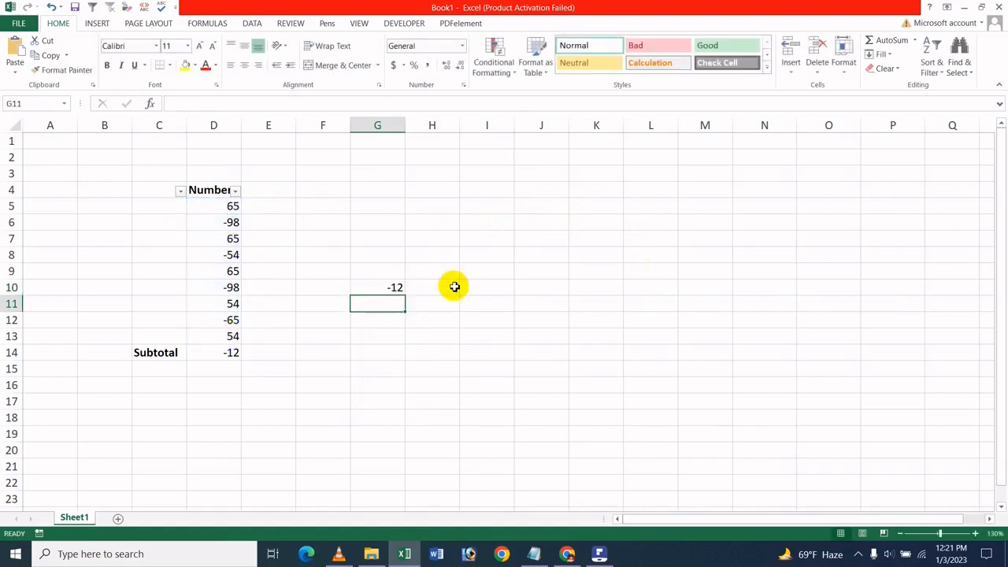
Compare the SUM formula and its result in G10 with the subtotal in D14 for the unfiltered list
{"action": "left_click", "coordinate": [374, 293]}
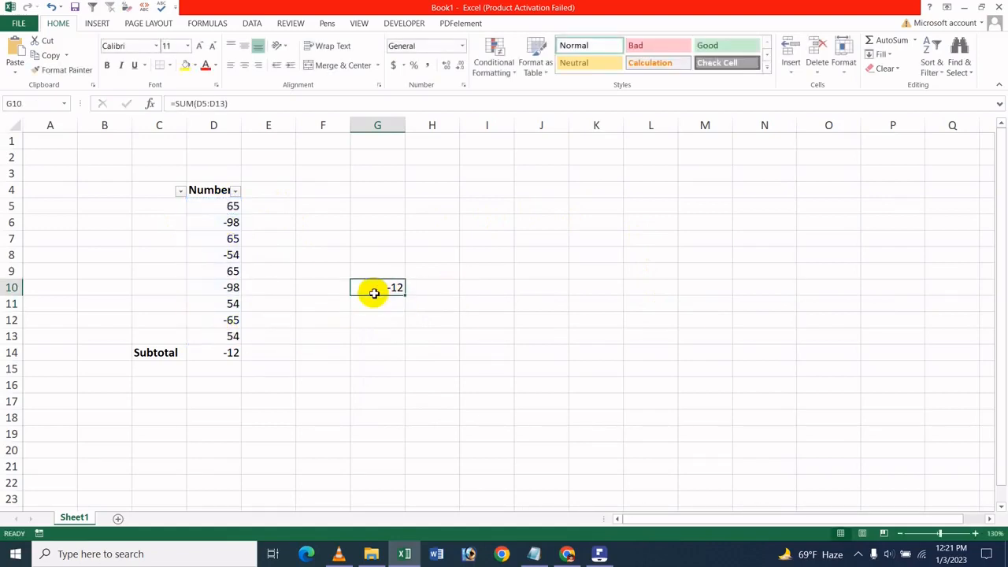
{"action": "left_click", "coordinate": [259, 260]}
{"action": "left_click", "coordinate": [378, 302]}
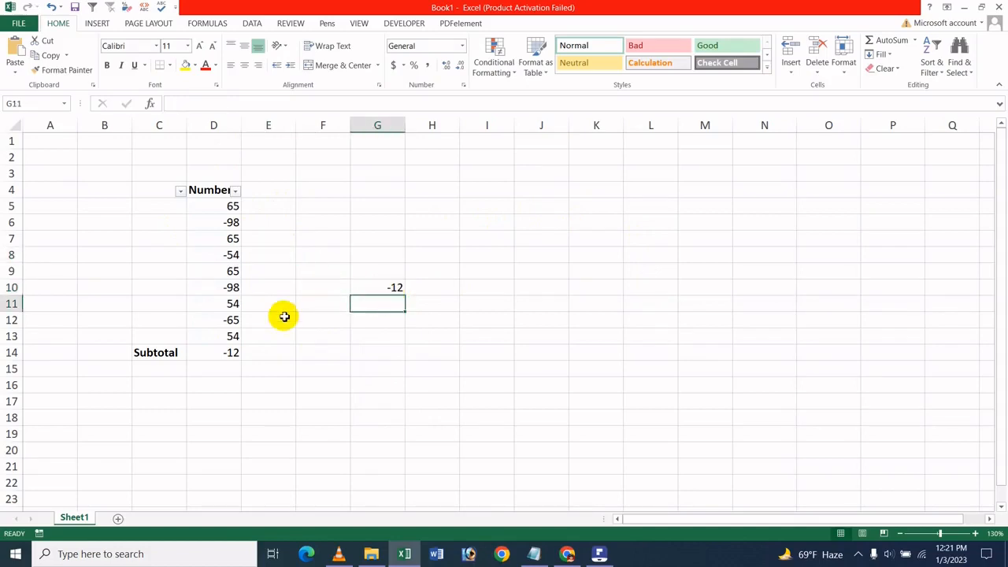
{"action": "left_click", "coordinate": [216, 354]}
{"action": "left_click", "coordinate": [390, 289]}
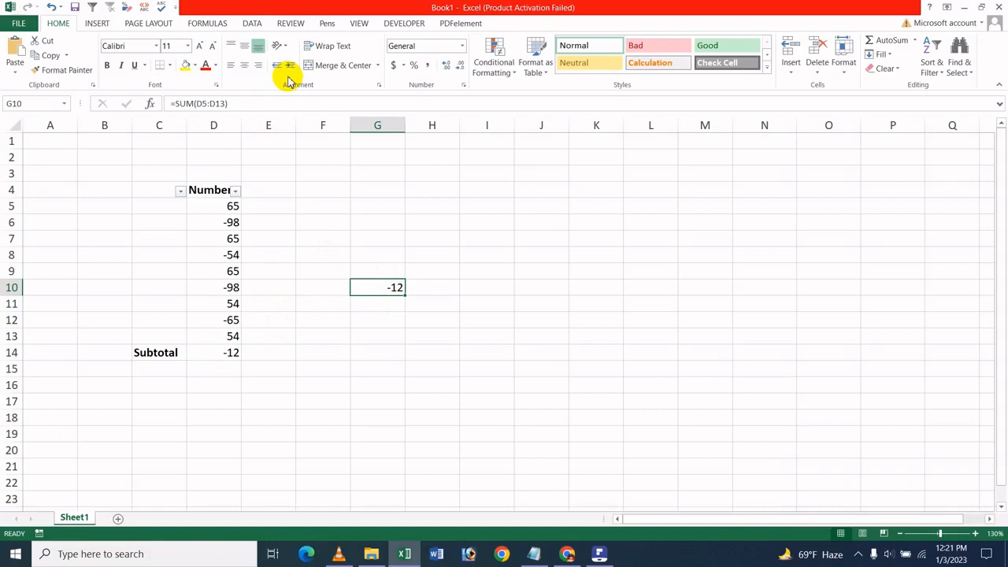
{"action": "left_click", "coordinate": [483, 302]}
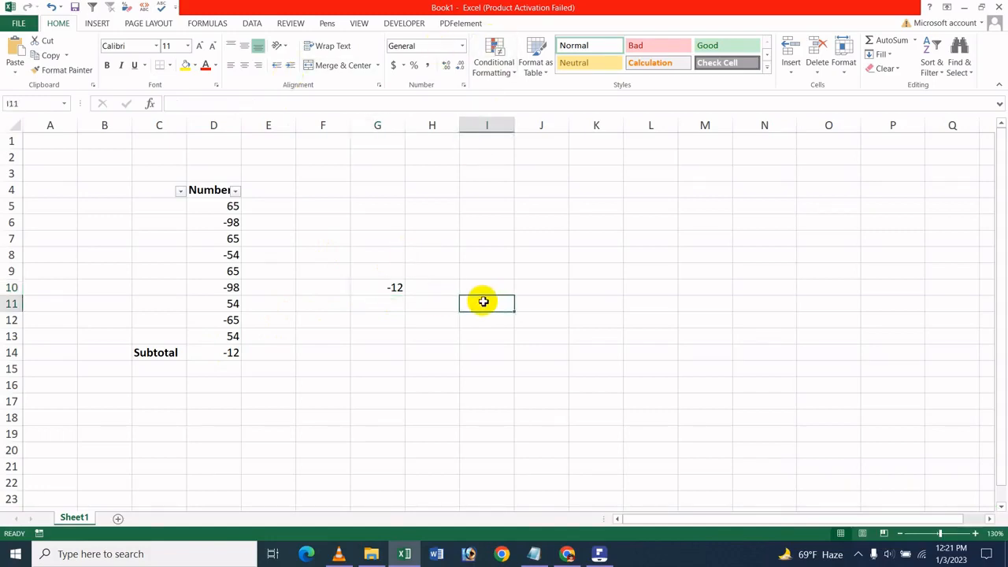
{"action": "left_click", "coordinate": [382, 290]}
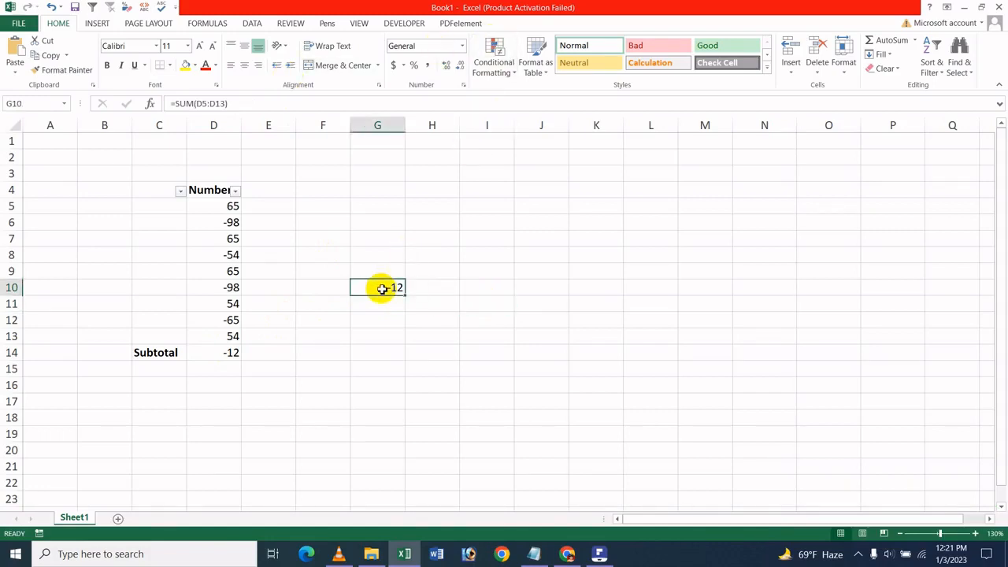
{"action": "left_click", "coordinate": [348, 339]}
{"action": "left_click", "coordinate": [364, 298]}
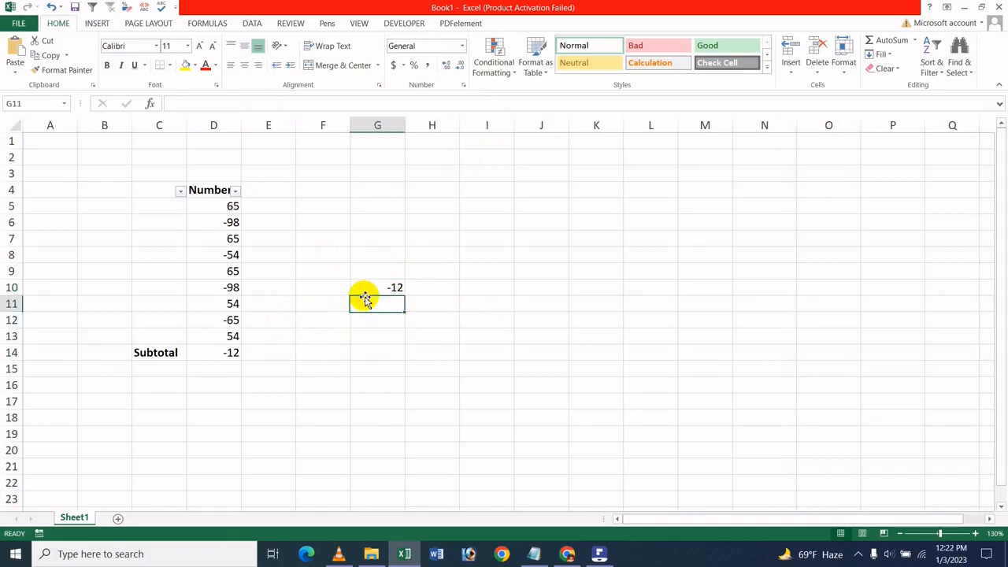
{"action": "left_click", "coordinate": [287, 325]}
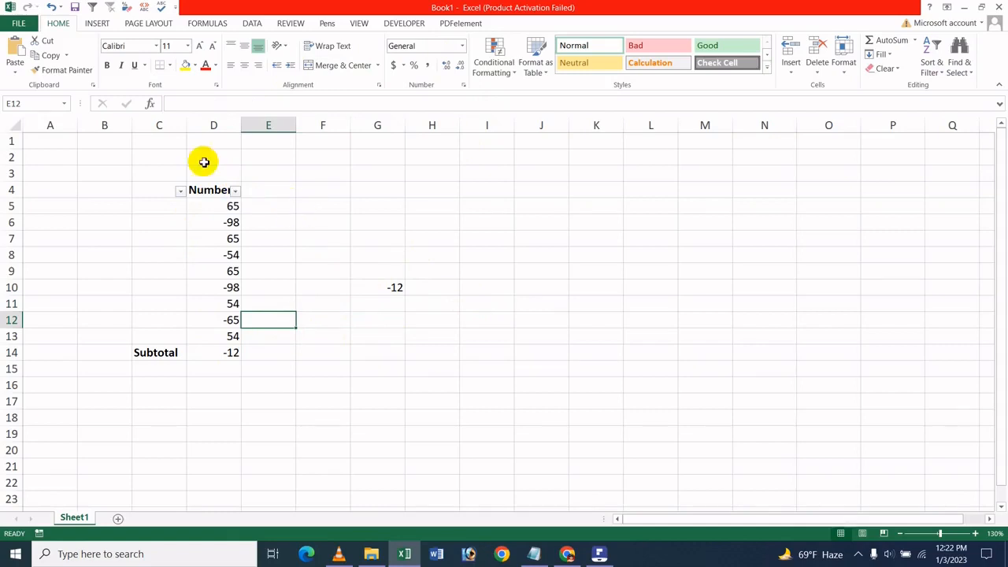
Turn off filtering for the list under the Number header in D4
{"action": "left_click", "coordinate": [211, 190]}
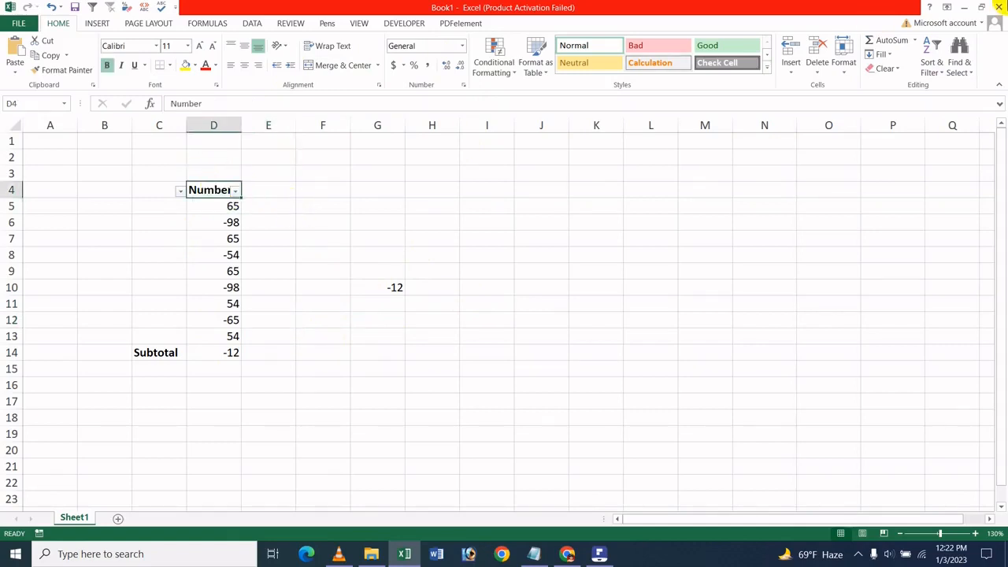
{"action": "left_click", "coordinate": [944, 67]}
{"action": "left_click", "coordinate": [941, 130]}
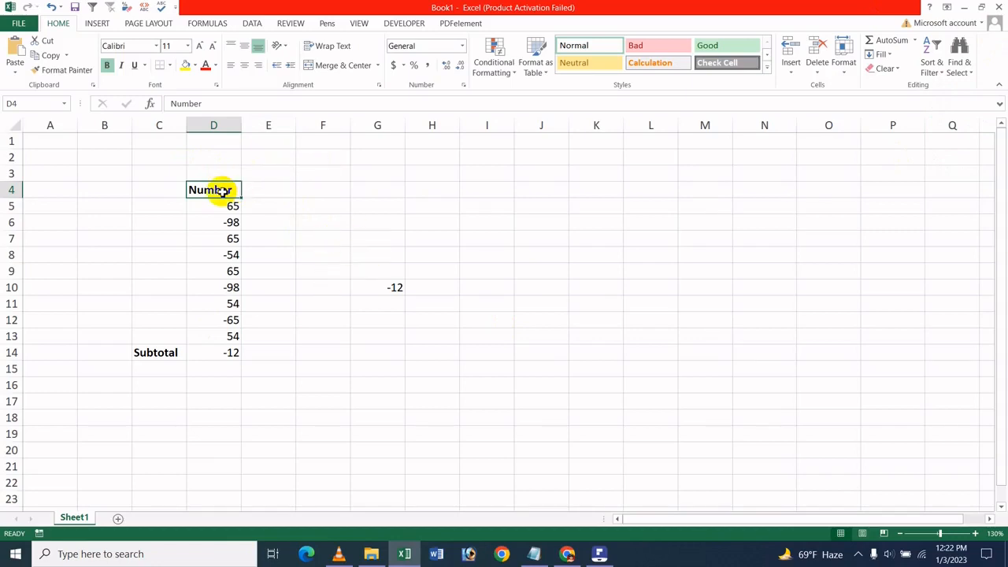
Convert the range D4:D13 into a table that uses its first row as headers
{"action": "left_click_drag", "start_coordinate": [222, 190], "coordinate": [218, 334]}
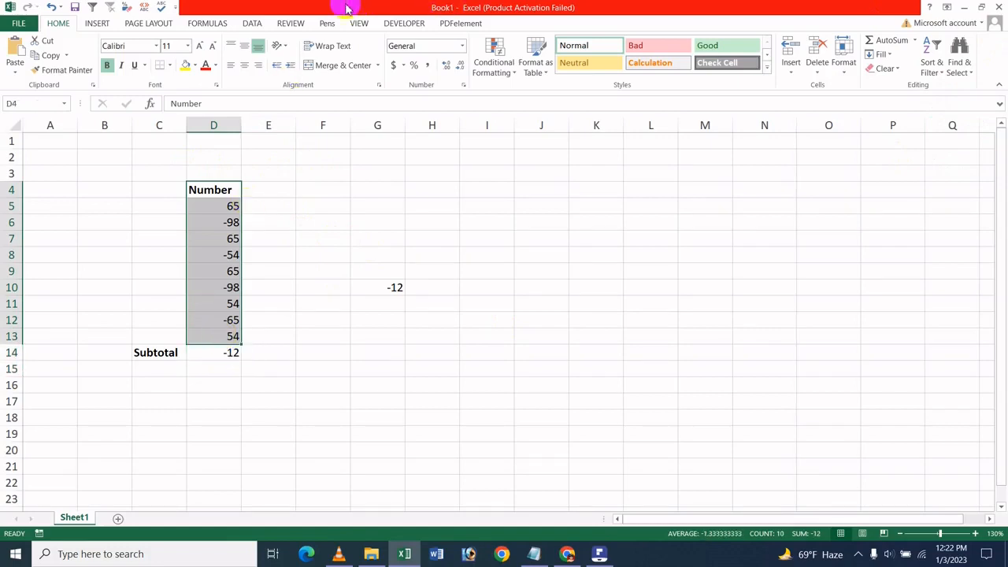
{"action": "left_click", "coordinate": [291, 23]}
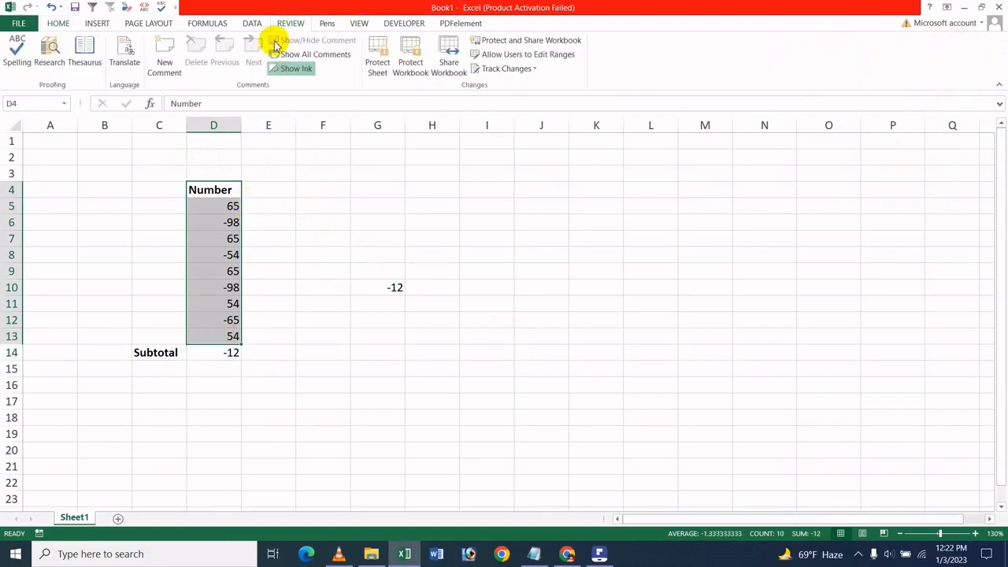
{"action": "left_click", "coordinate": [100, 24]}
{"action": "left_click", "coordinate": [115, 54]}
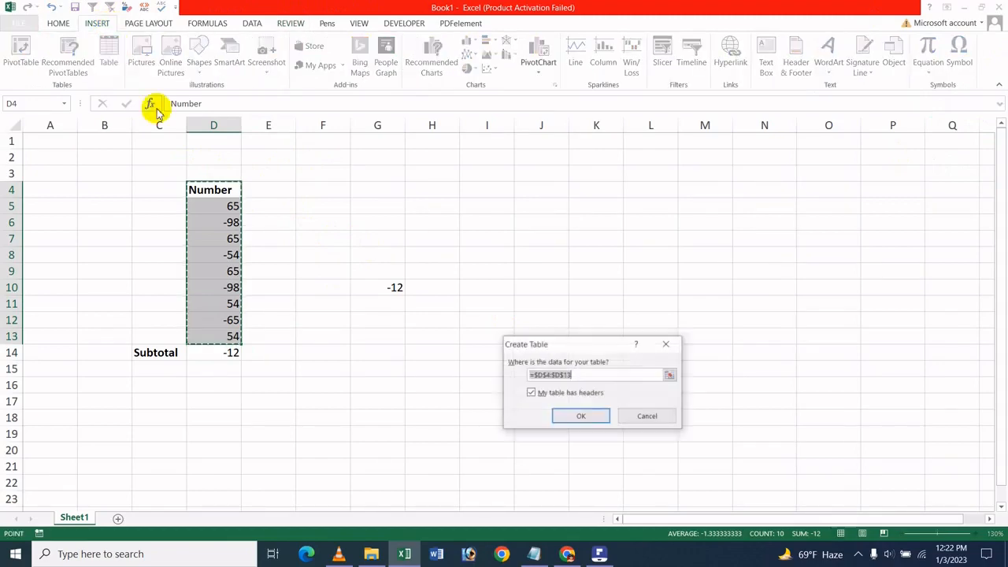
{"action": "left_click", "coordinate": [574, 422]}
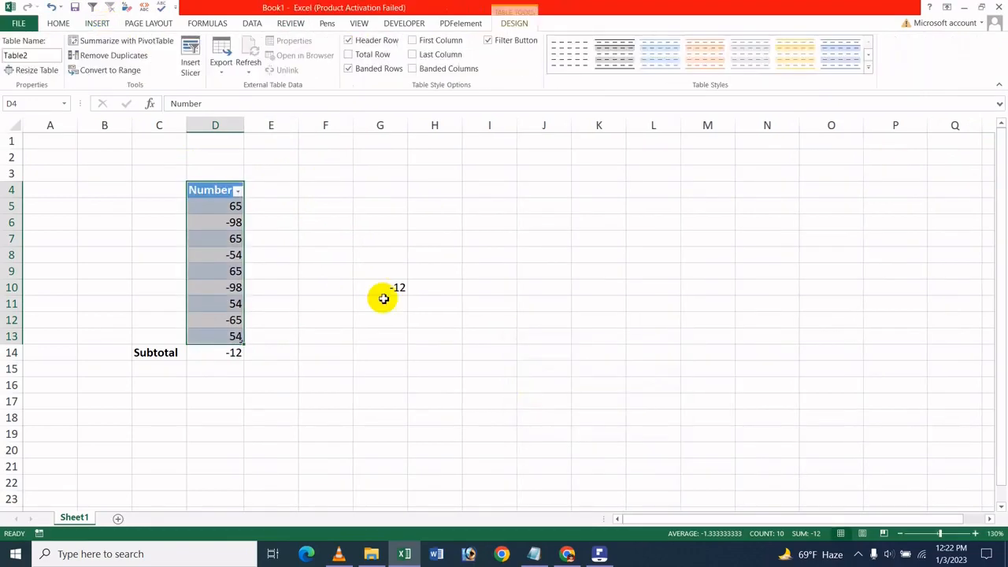
{"action": "left_click", "coordinate": [383, 299]}
{"action": "left_click", "coordinate": [256, 197]}
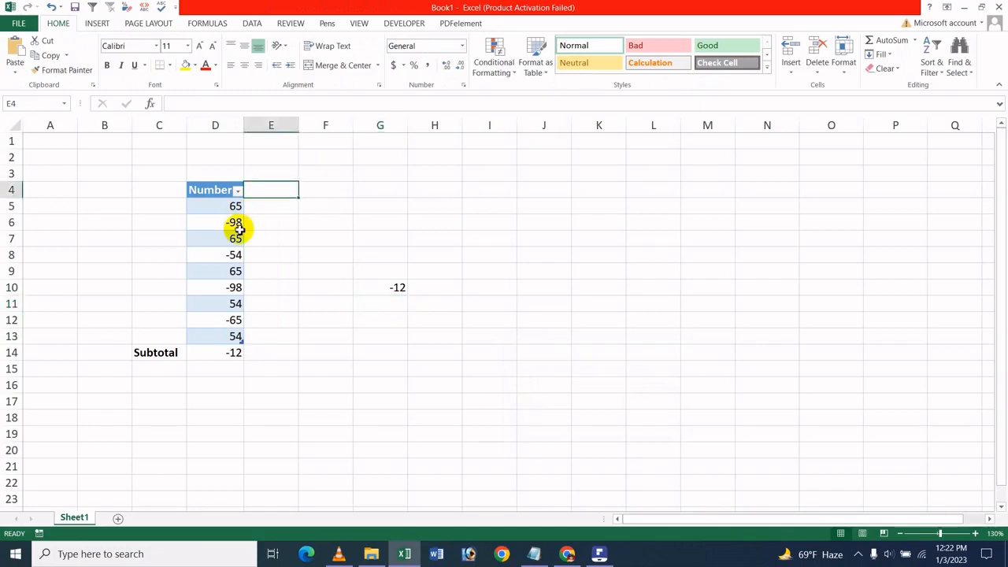
Look through the number filter conditions available for the table's Number column without applying one
{"action": "left_click", "coordinate": [237, 225]}
{"action": "left_click", "coordinate": [241, 192]}
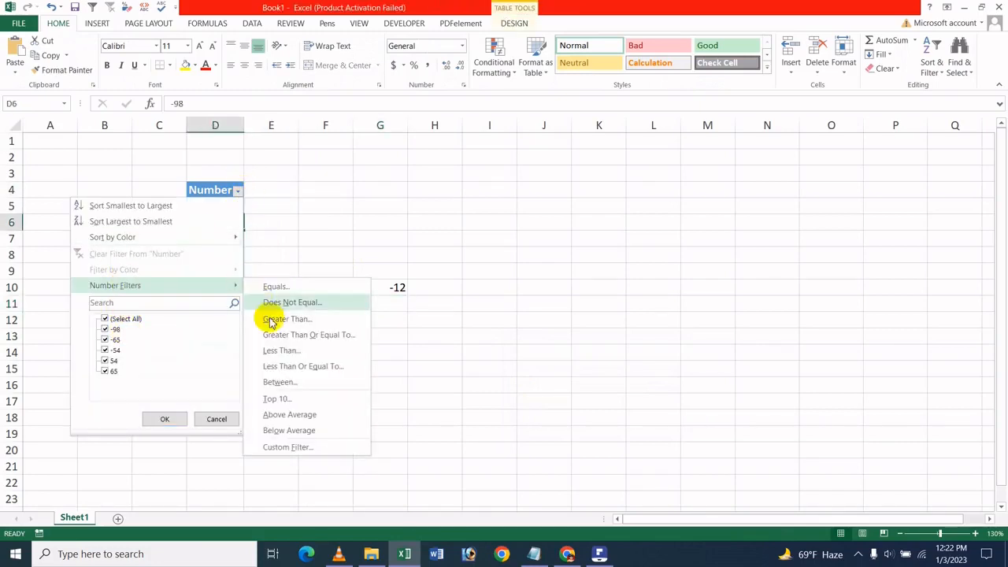
{"action": "left_click", "coordinate": [344, 212]}
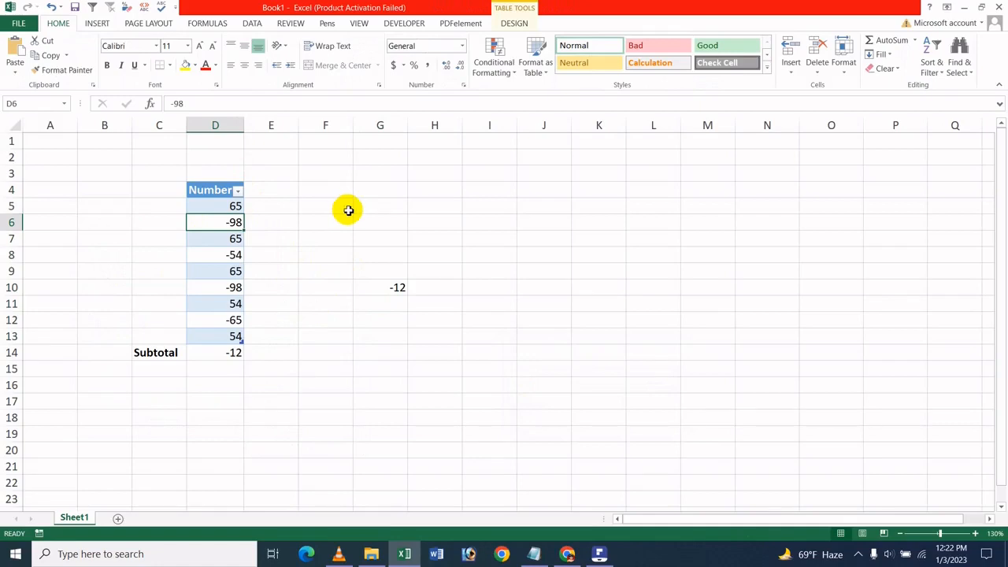
Switch to PDFelement to view the title page on summing only positive or negative values in Excel
{"action": "left_click", "coordinate": [599, 553]}
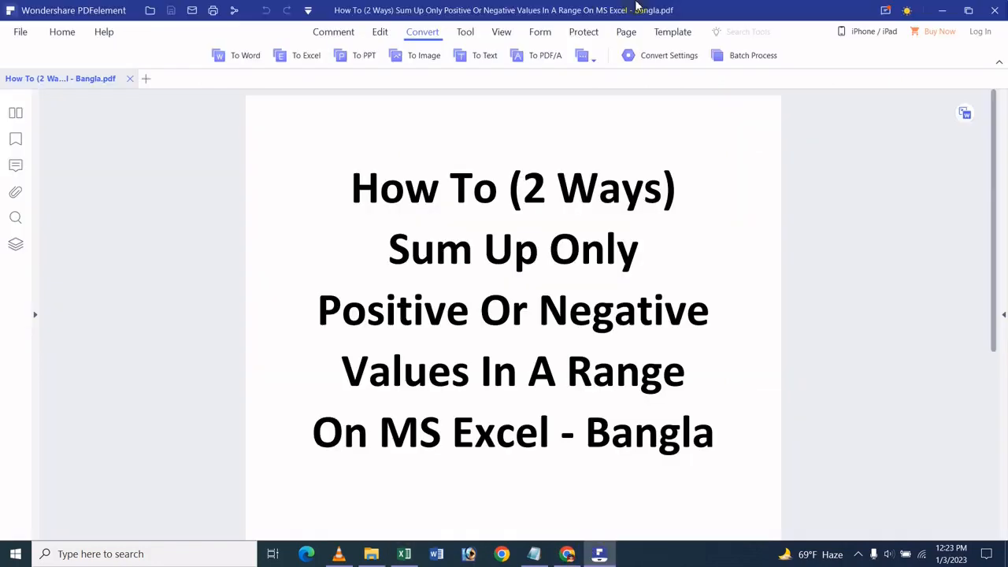